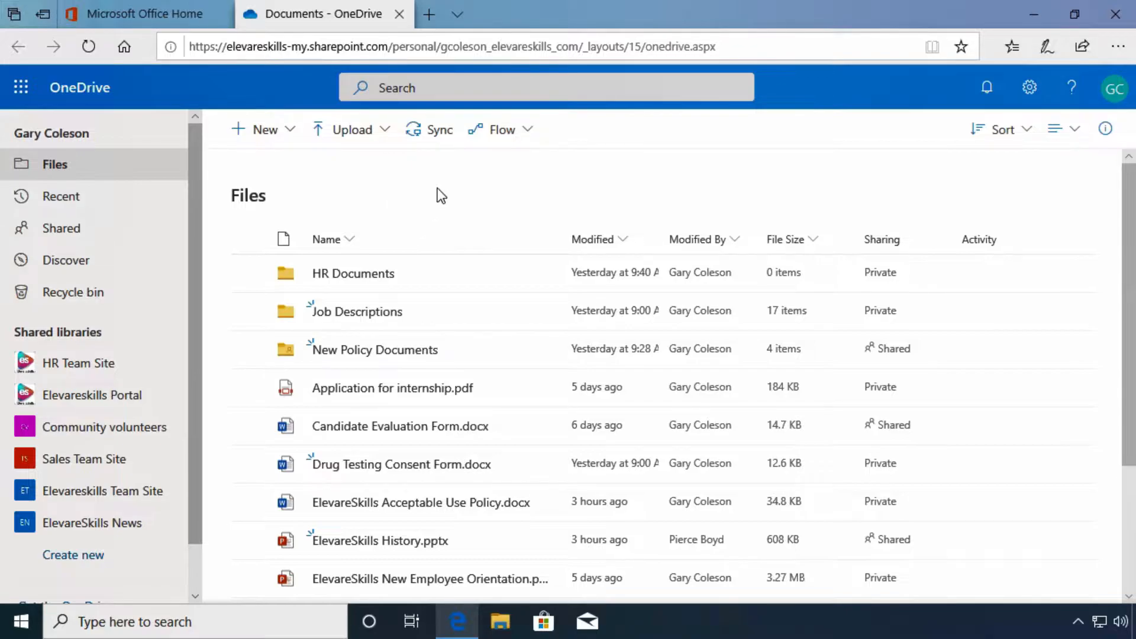
Step: Start syncing the online files to this PC and sign in to the OneDrive desktop app with the prefilled work account
{"action": "left_click", "coordinate": [433, 139]}
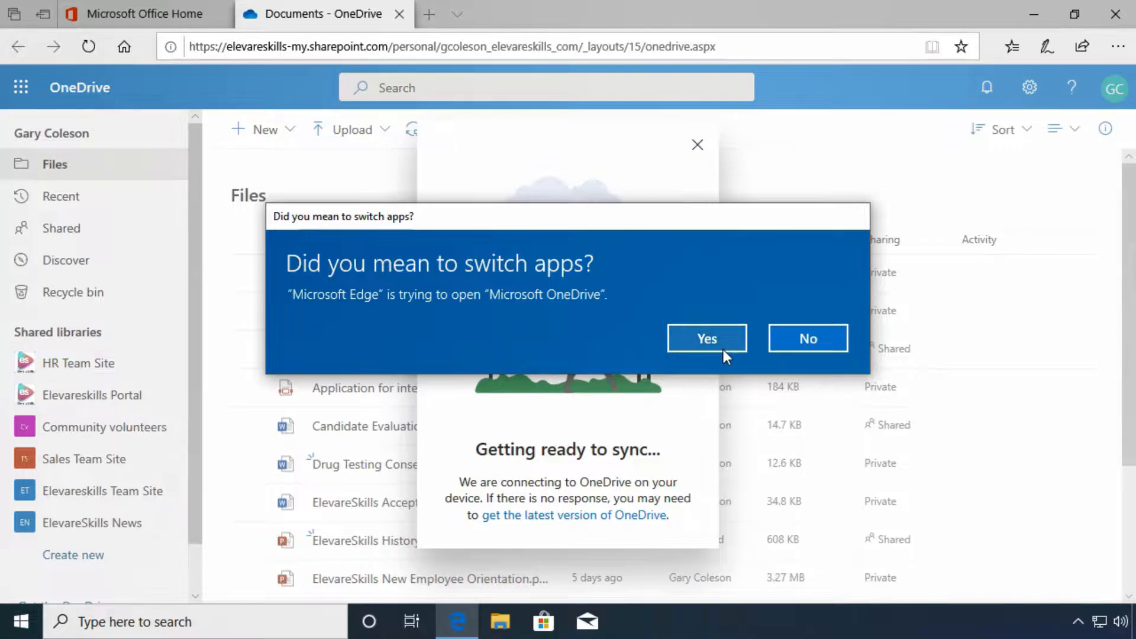
{"action": "left_click", "coordinate": [704, 340]}
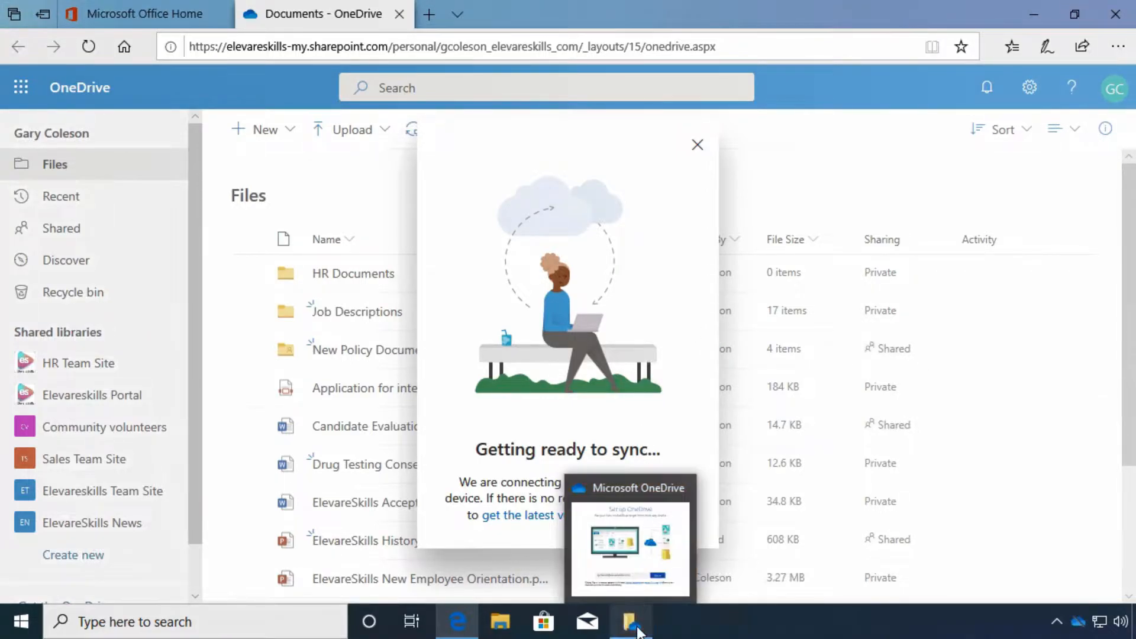
{"action": "left_click", "coordinate": [697, 147]}
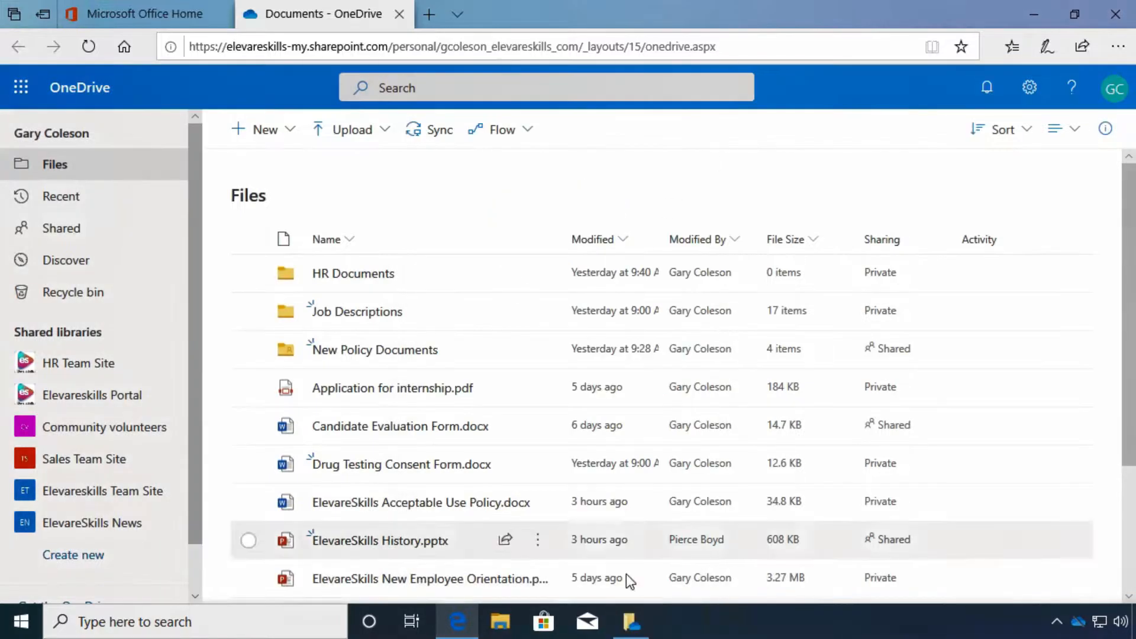
{"action": "left_click", "coordinate": [638, 632]}
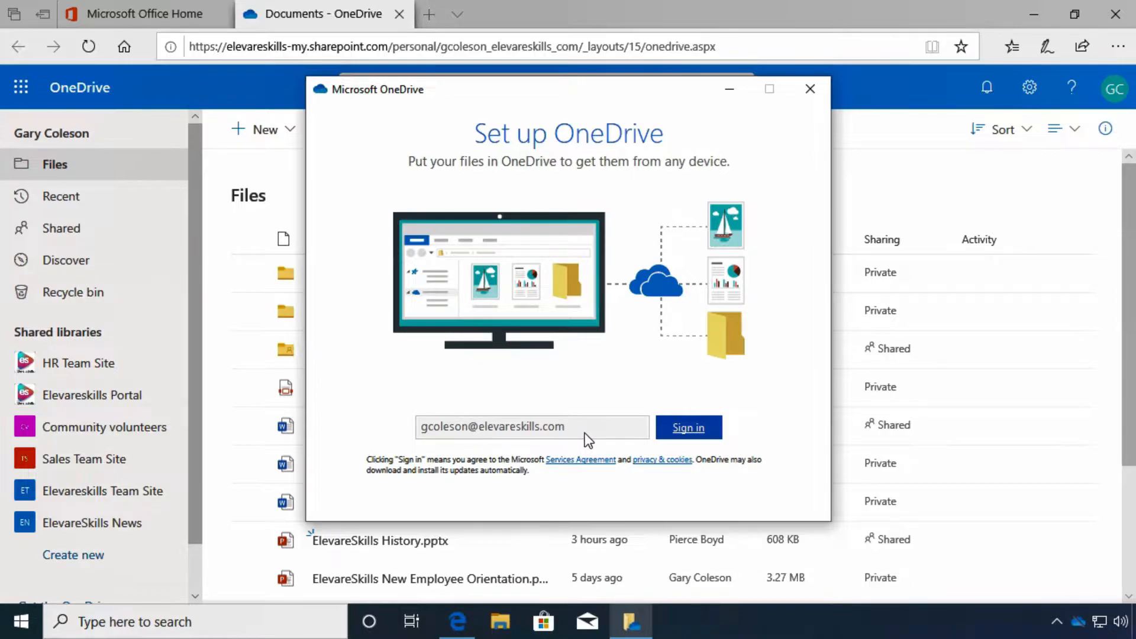
{"action": "left_click", "coordinate": [686, 428]}
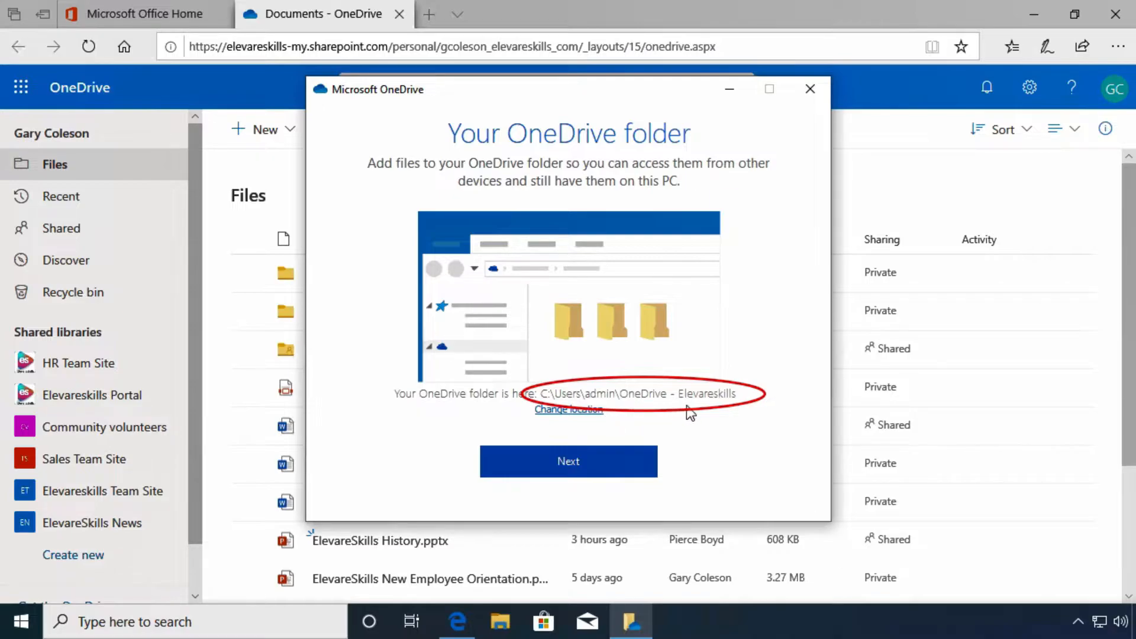
Step: Finish the OneDrive setup with the default folder location and open the OneDrive - Elevareskills folder
{"action": "left_click", "coordinate": [562, 412]}
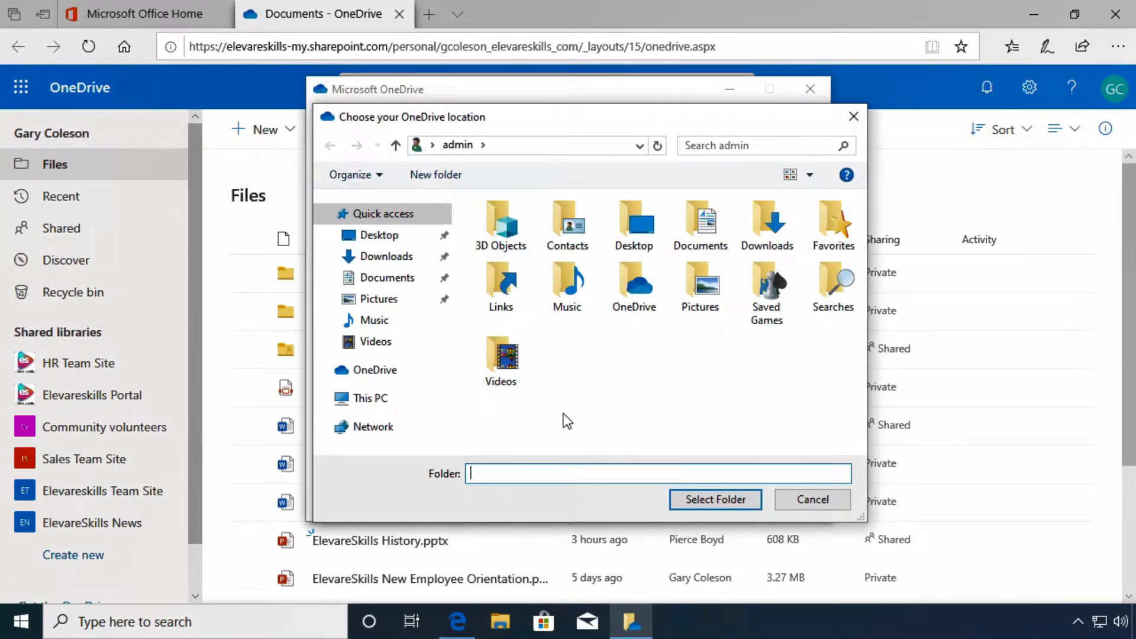
{"action": "left_click", "coordinate": [806, 503]}
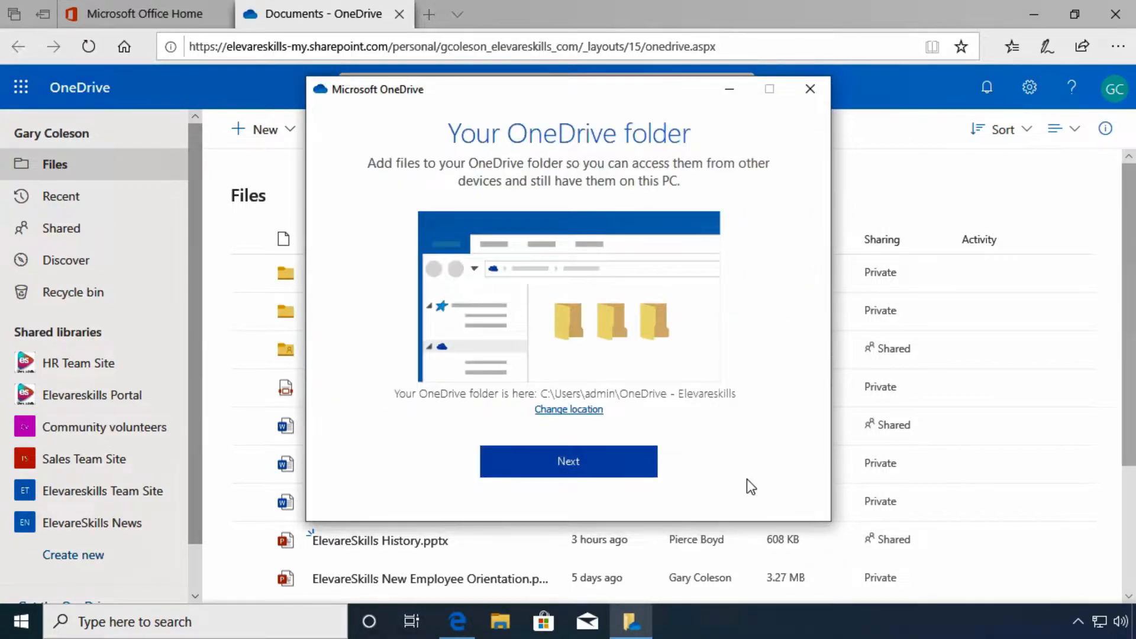
{"action": "left_click", "coordinate": [590, 472]}
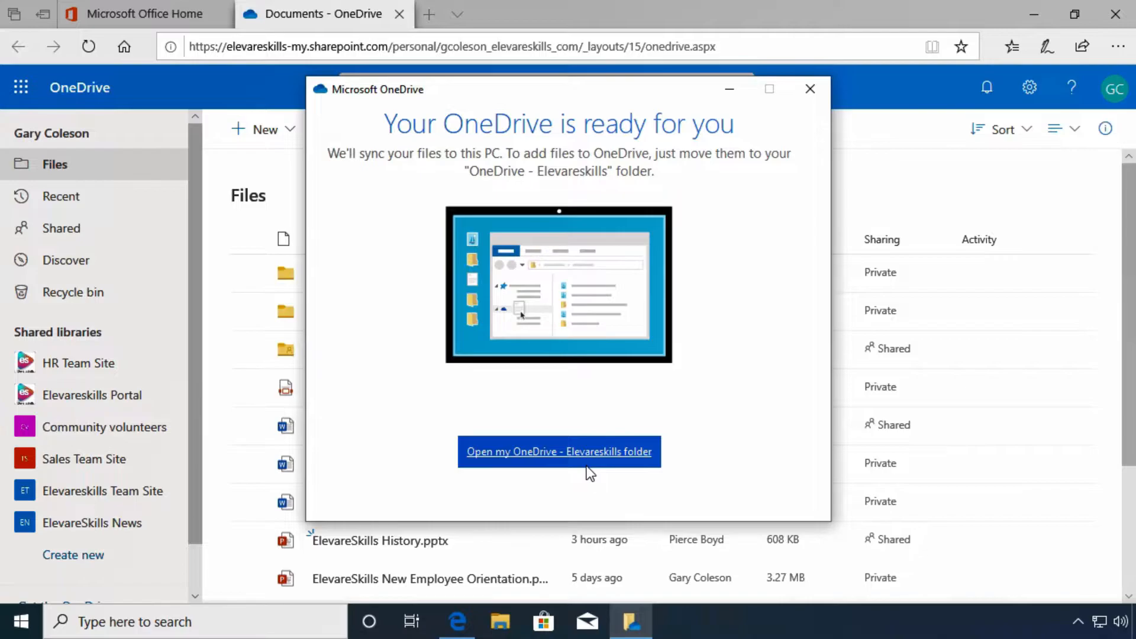
{"action": "left_click", "coordinate": [539, 462]}
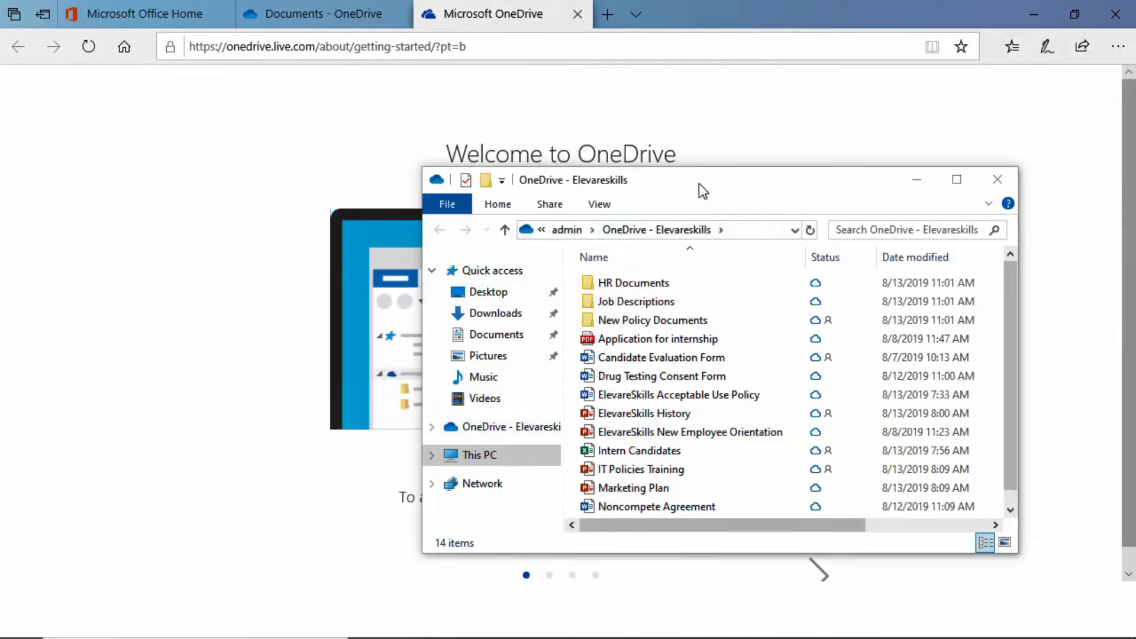
Step: Look through the file list of the synced OneDrive - Elevareskills folder and minimize its window
{"action": "left_click_drag", "start_coordinate": [698, 183], "coordinate": [559, 155]}
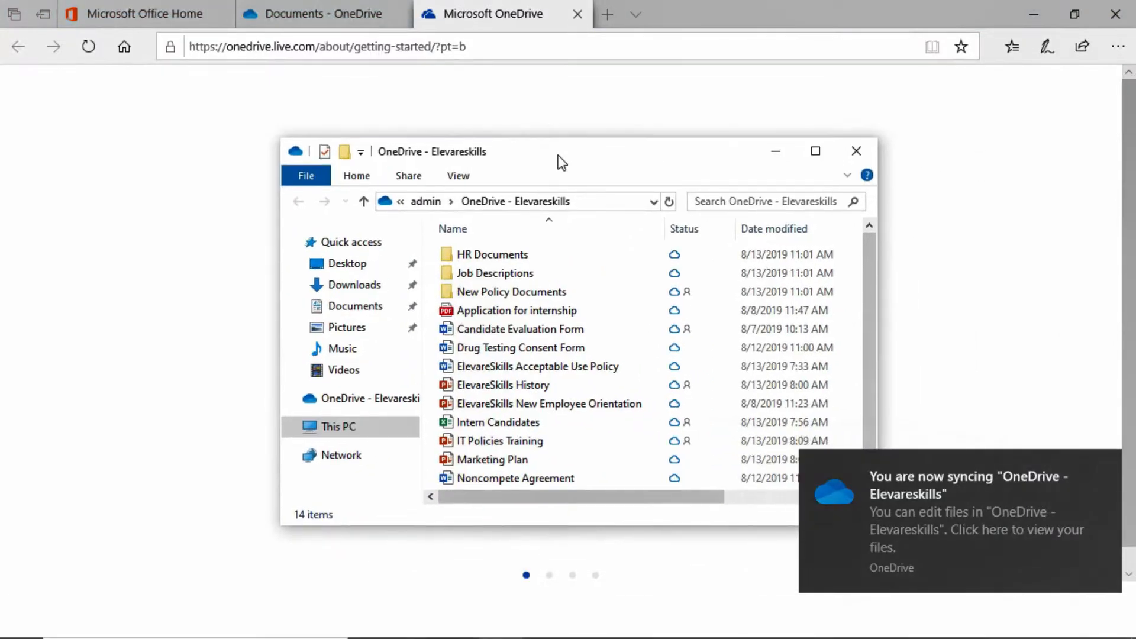
{"action": "scroll", "coordinate": [514, 355], "scroll_direction": "down", "scroll_amount": 1}
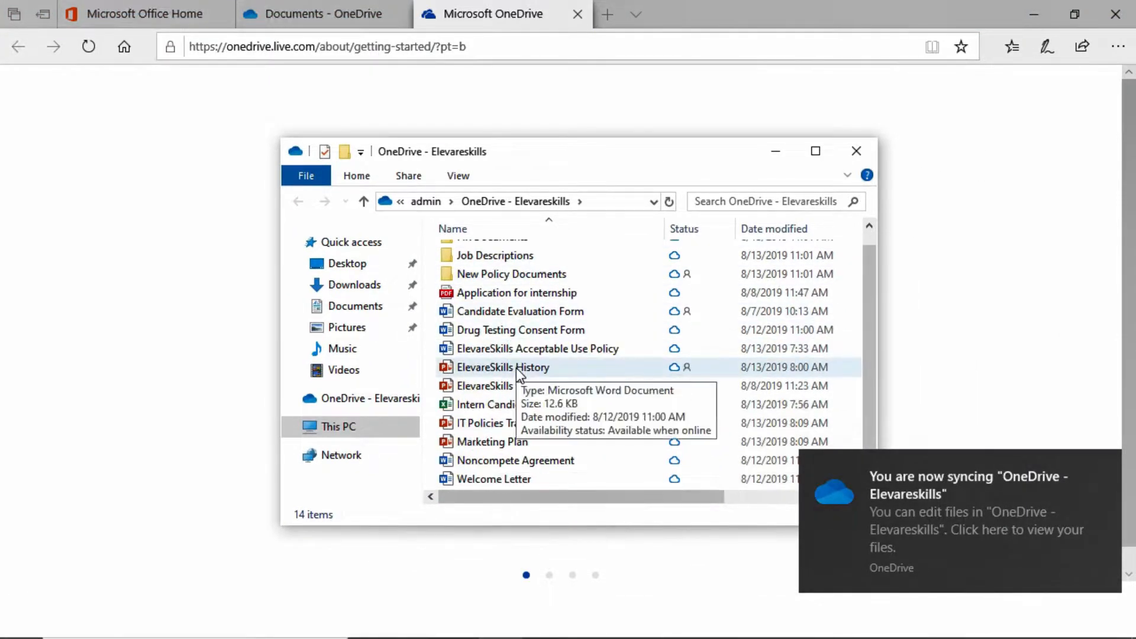
{"action": "scroll", "coordinate": [512, 465], "scroll_direction": "up", "scroll_amount": 1}
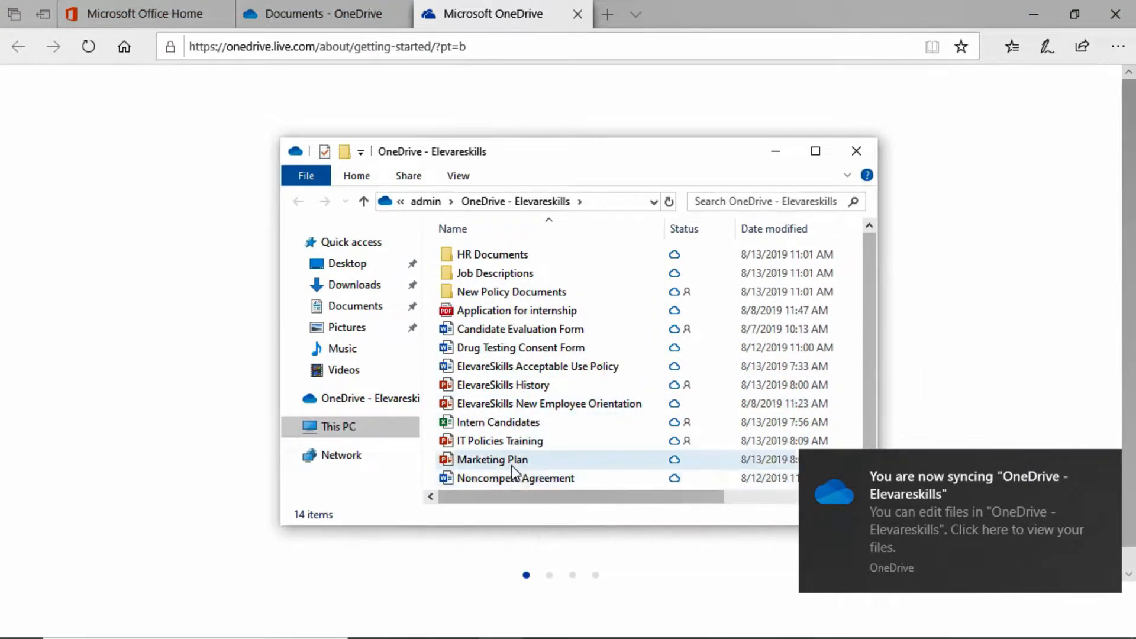
{"action": "left_click_drag", "start_coordinate": [658, 161], "coordinate": [551, 161]}
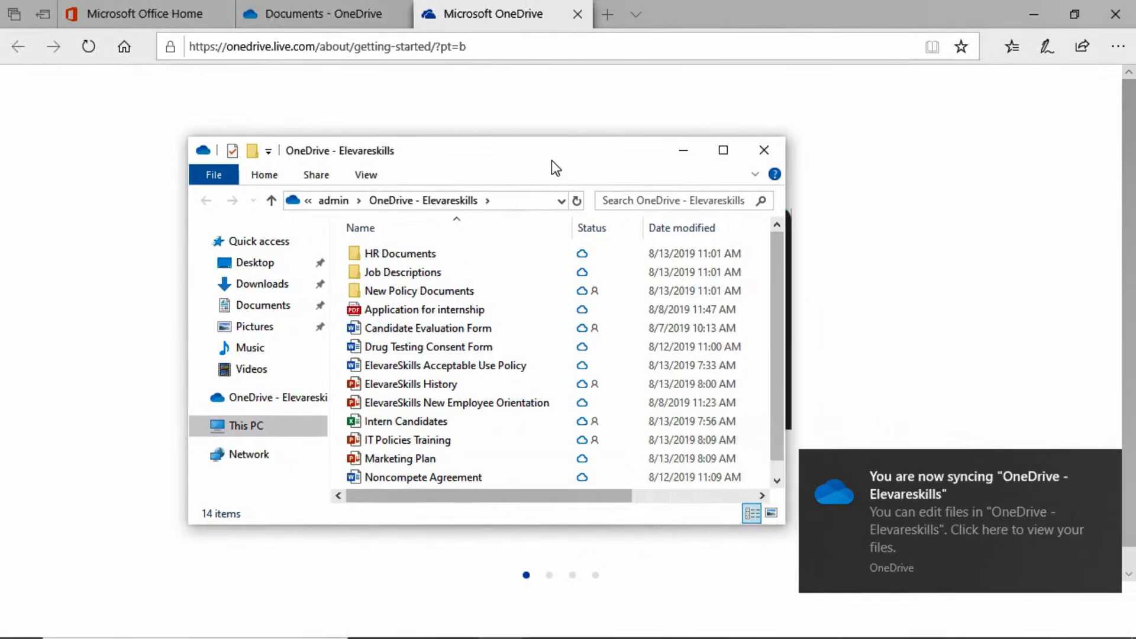
{"action": "left_click", "coordinate": [683, 154]}
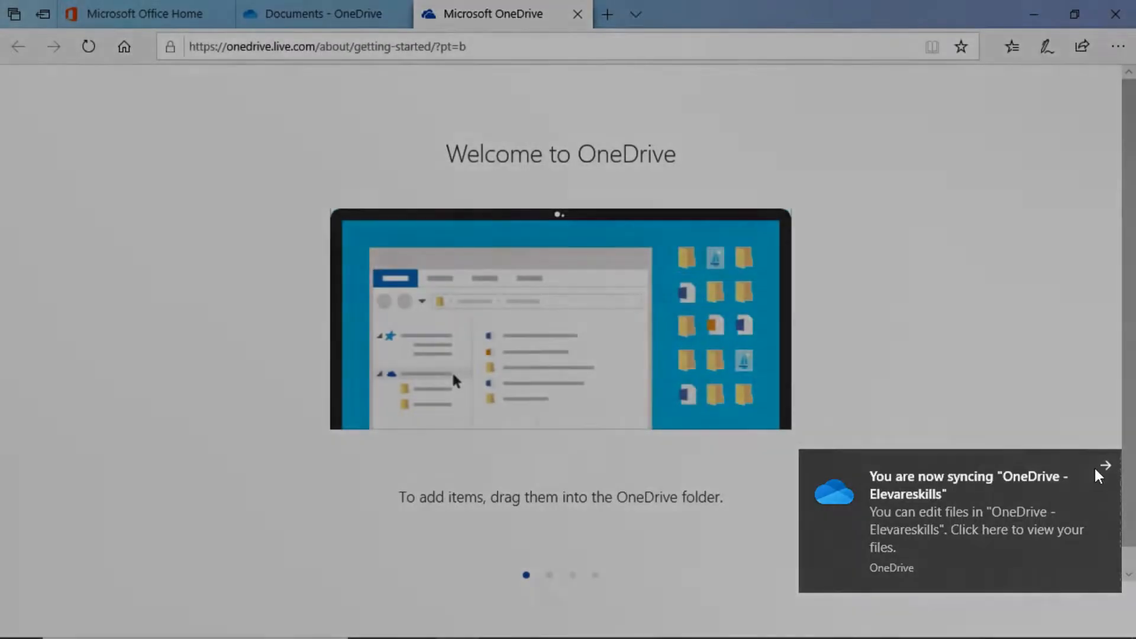
Step: Dismiss the OneDrive syncing and welcome notifications
{"action": "left_click", "coordinate": [1102, 467]}
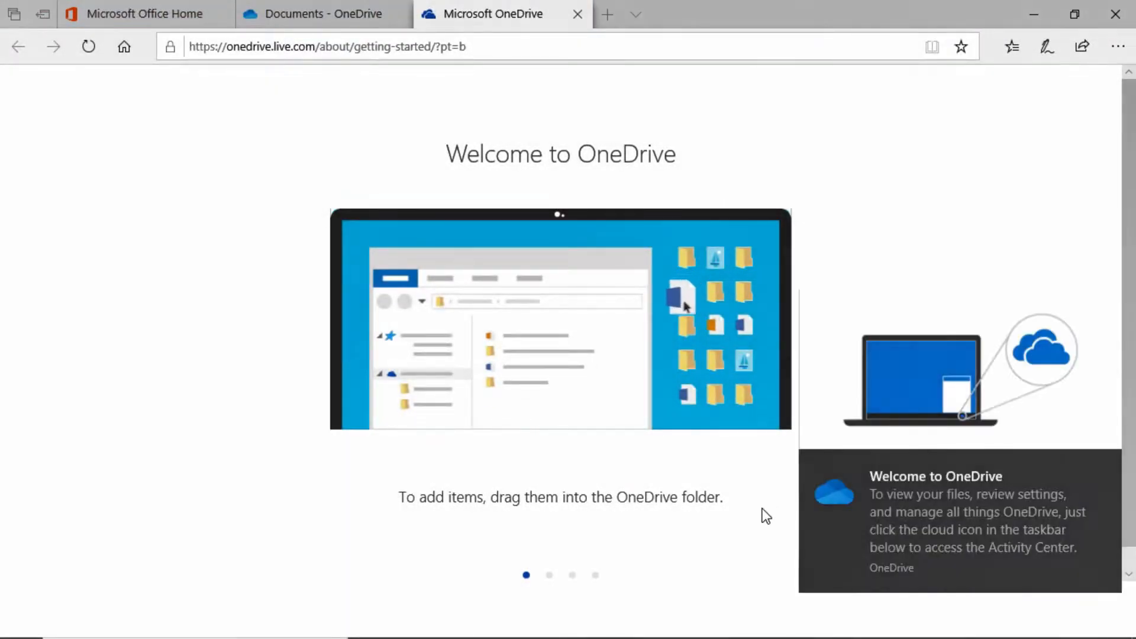
{"action": "mouse_move", "coordinate": [1069, 478]}
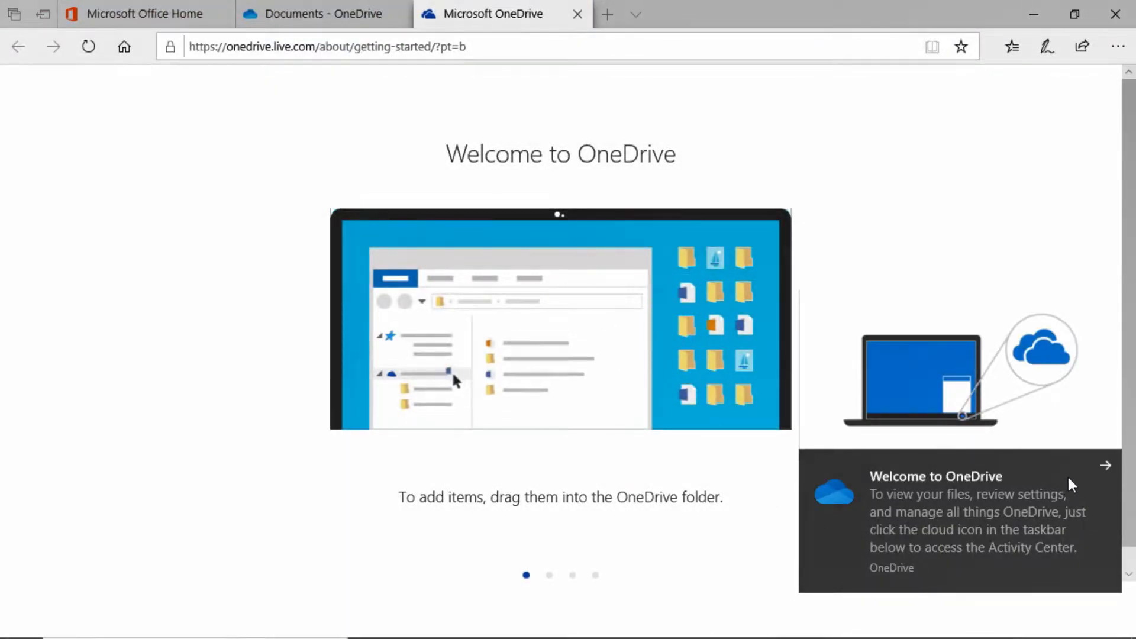
{"action": "left_click", "coordinate": [1106, 468]}
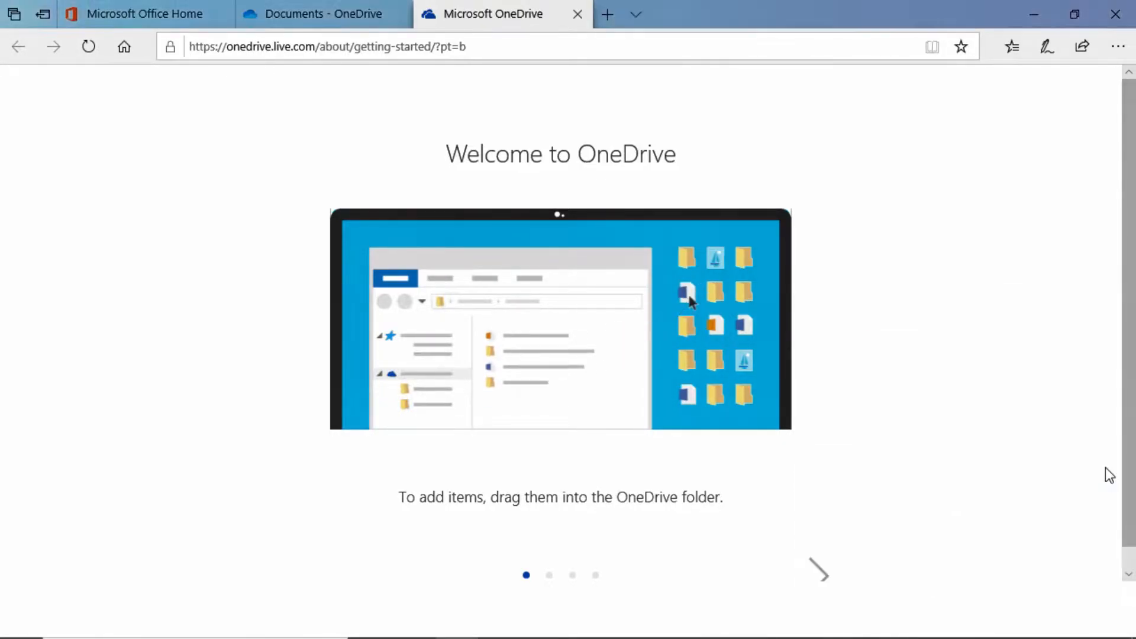
Step: Go through the OneDrive welcome tour to its final page and close its browser tab
{"action": "left_click", "coordinate": [818, 585]}
{"action": "left_click", "coordinate": [551, 575]}
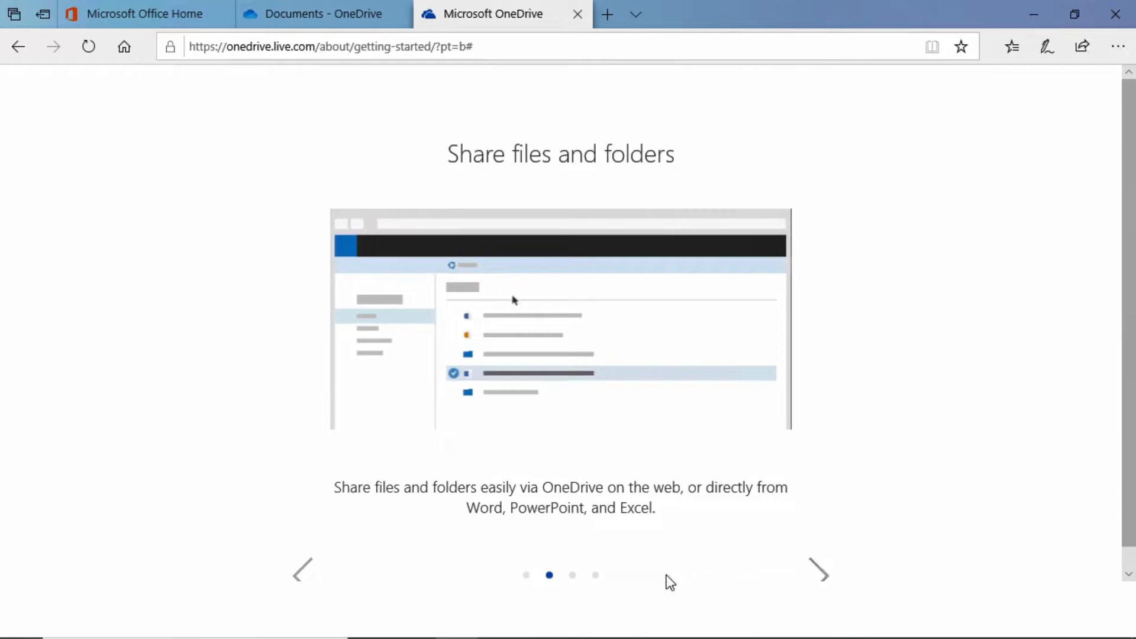
{"action": "left_click", "coordinate": [572, 575]}
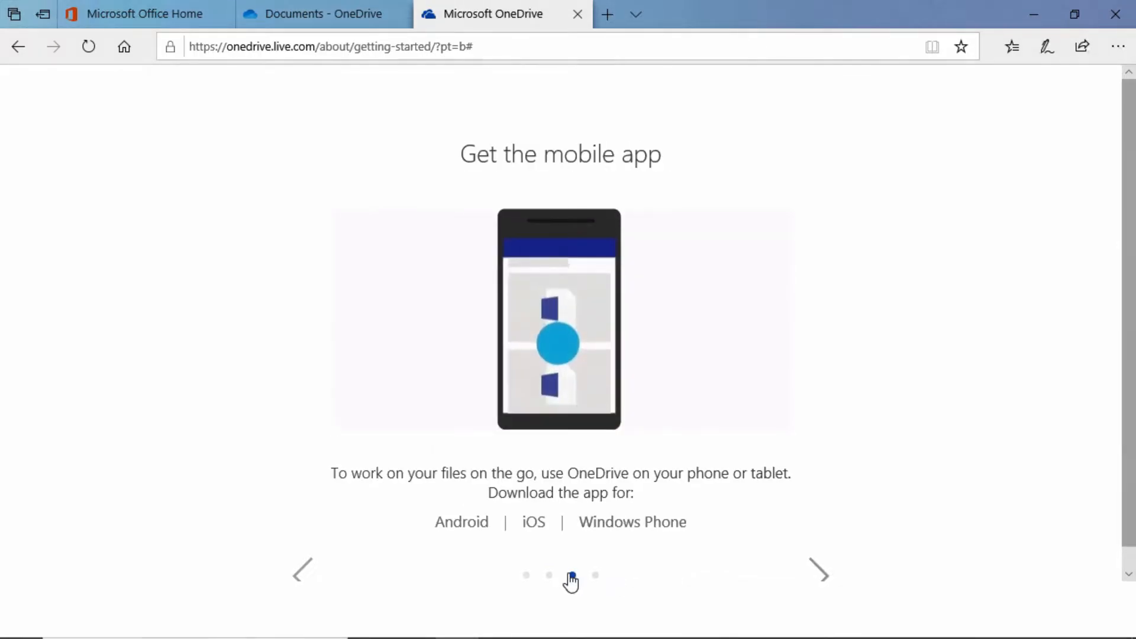
{"action": "left_click", "coordinate": [599, 577]}
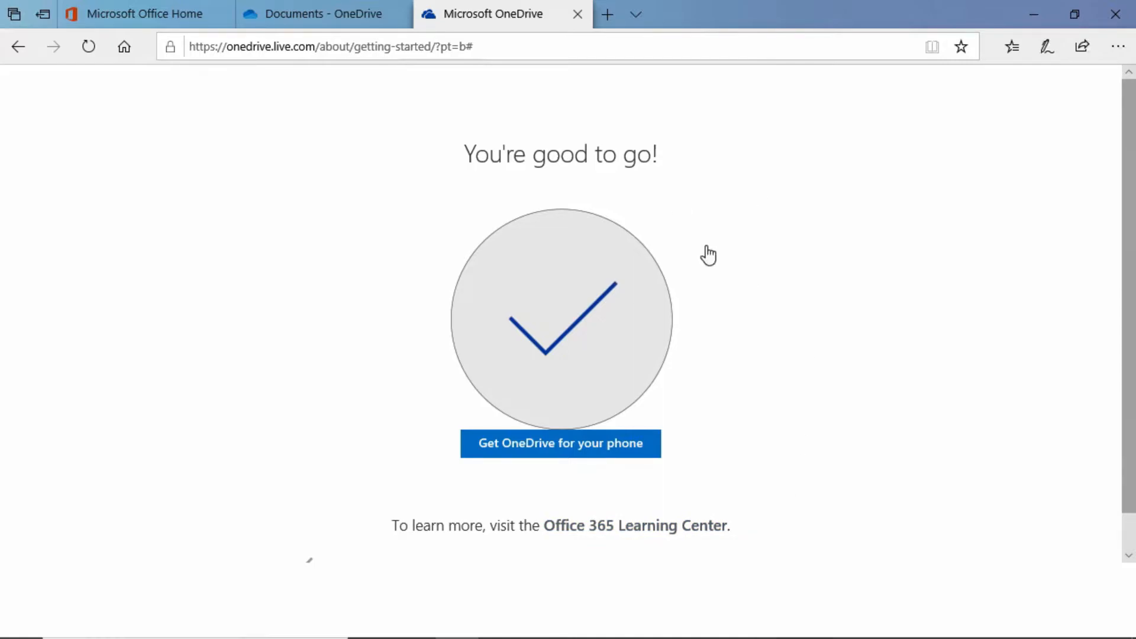
{"action": "left_click", "coordinate": [577, 13]}
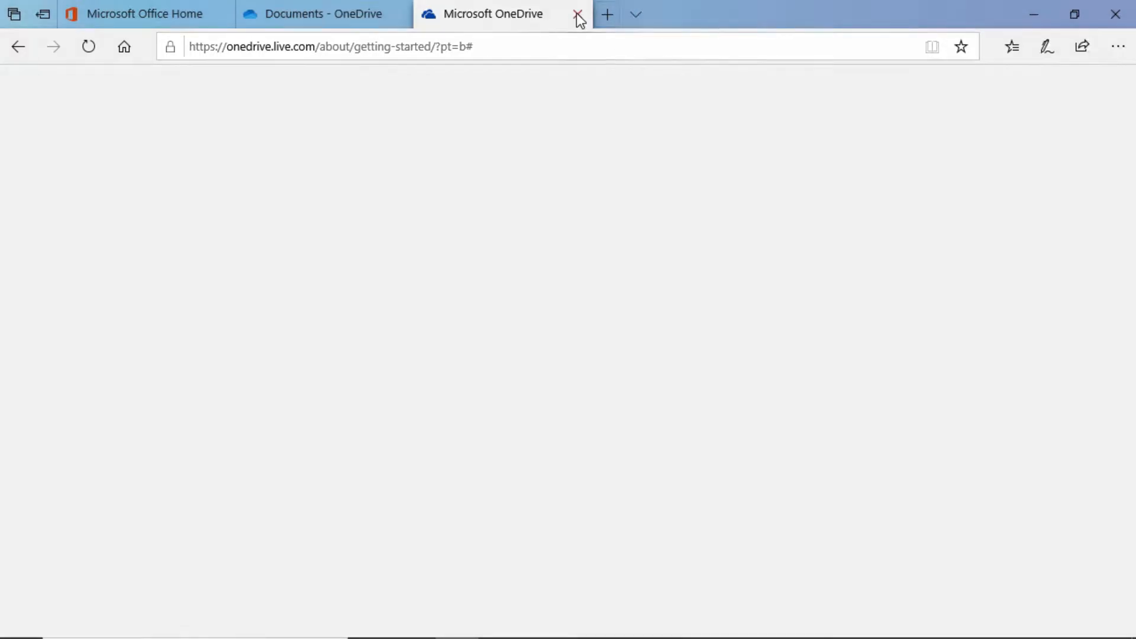
Step: Minimize the browser and show the OneDrive - Elevareskills folder window maximized, with its ribbon and OneDrive folder tree expanded
{"action": "left_click", "coordinate": [1043, 19]}
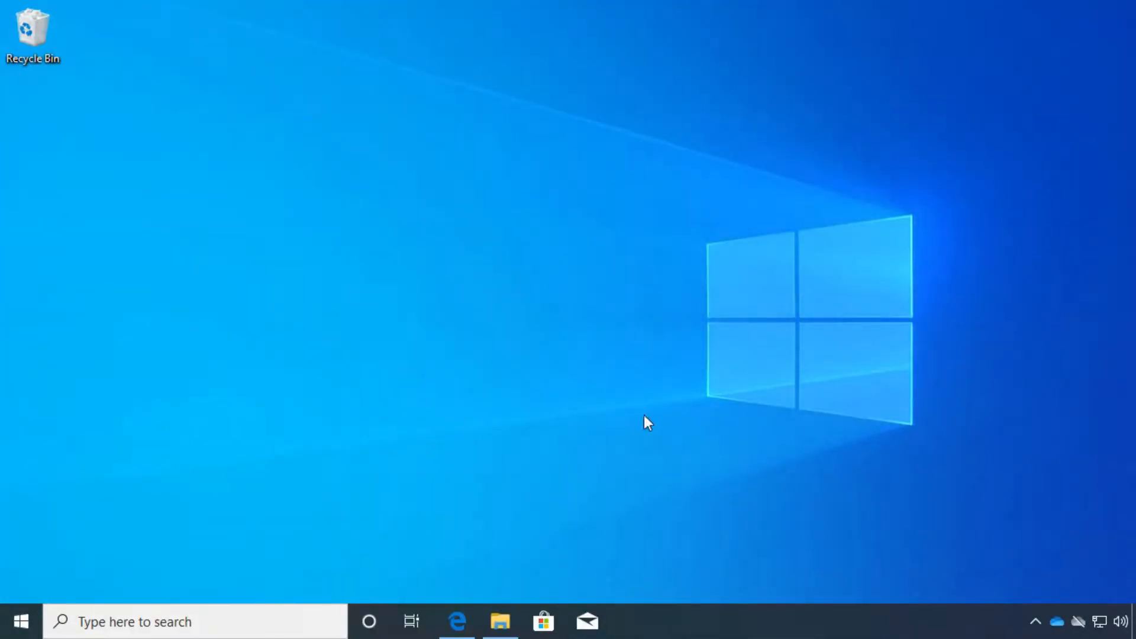
{"action": "left_click", "coordinate": [500, 622]}
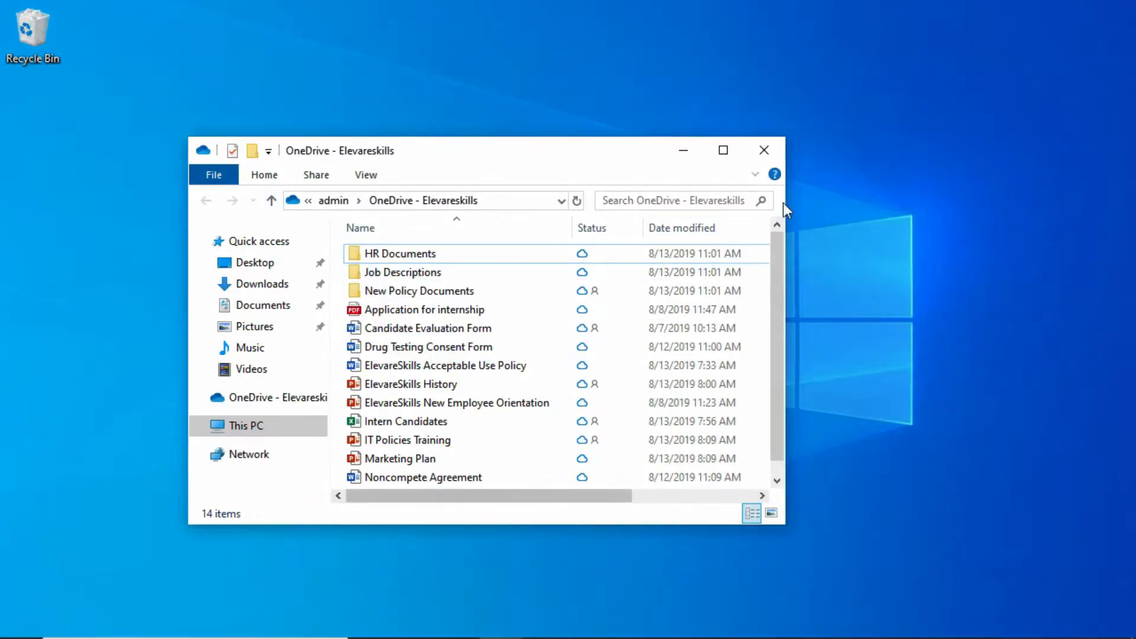
{"action": "left_click", "coordinate": [728, 153]}
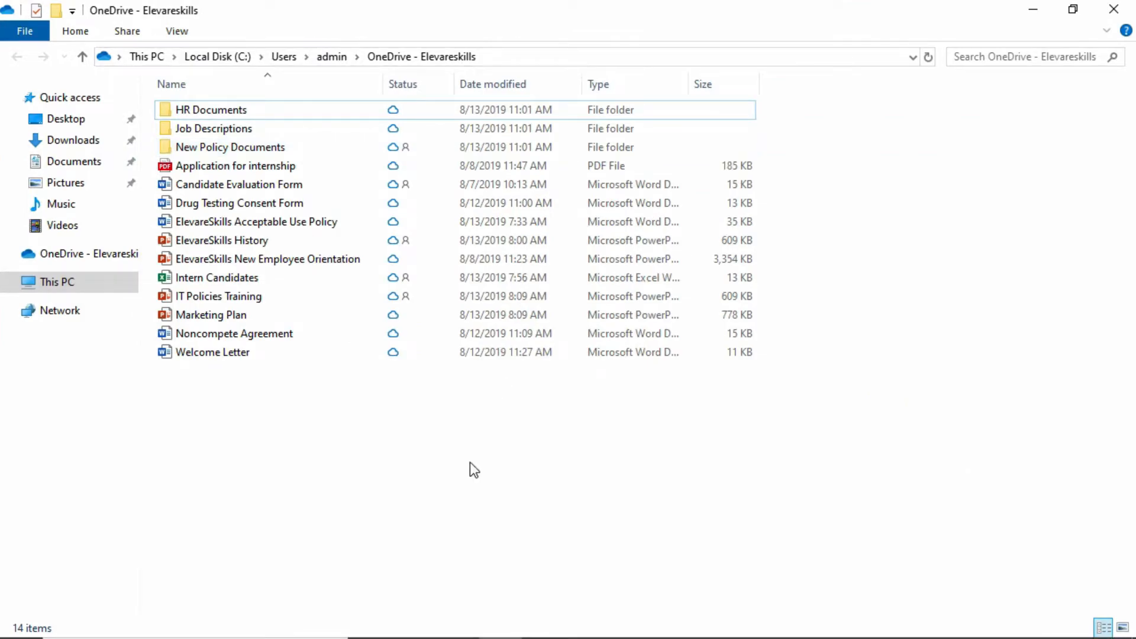
{"action": "left_click", "coordinate": [1107, 30]}
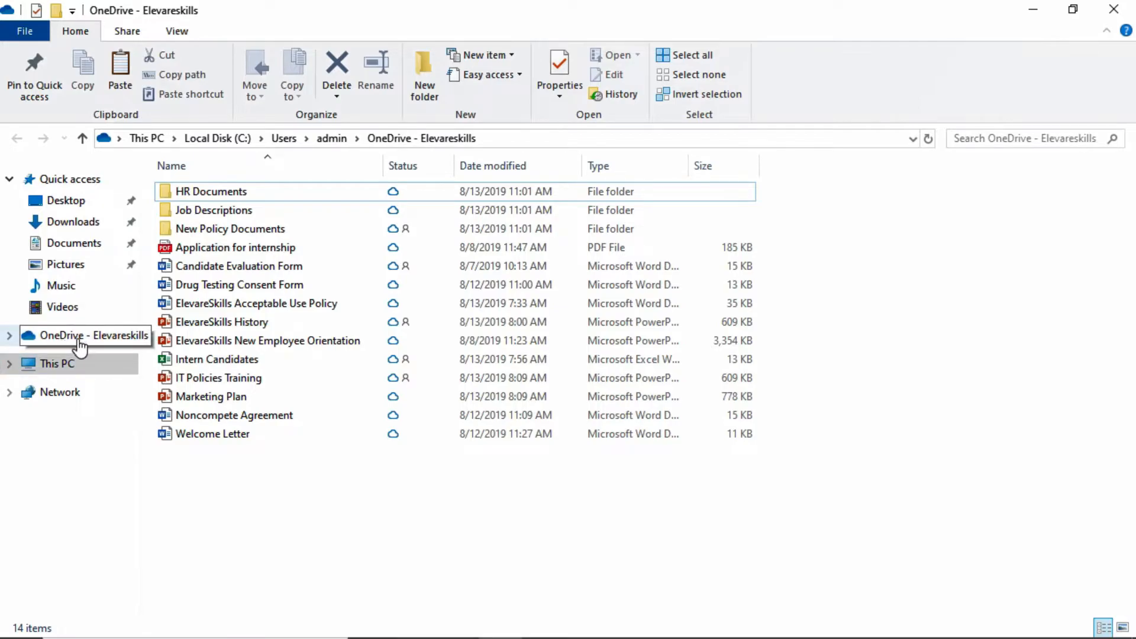
{"action": "left_click", "coordinate": [11, 336]}
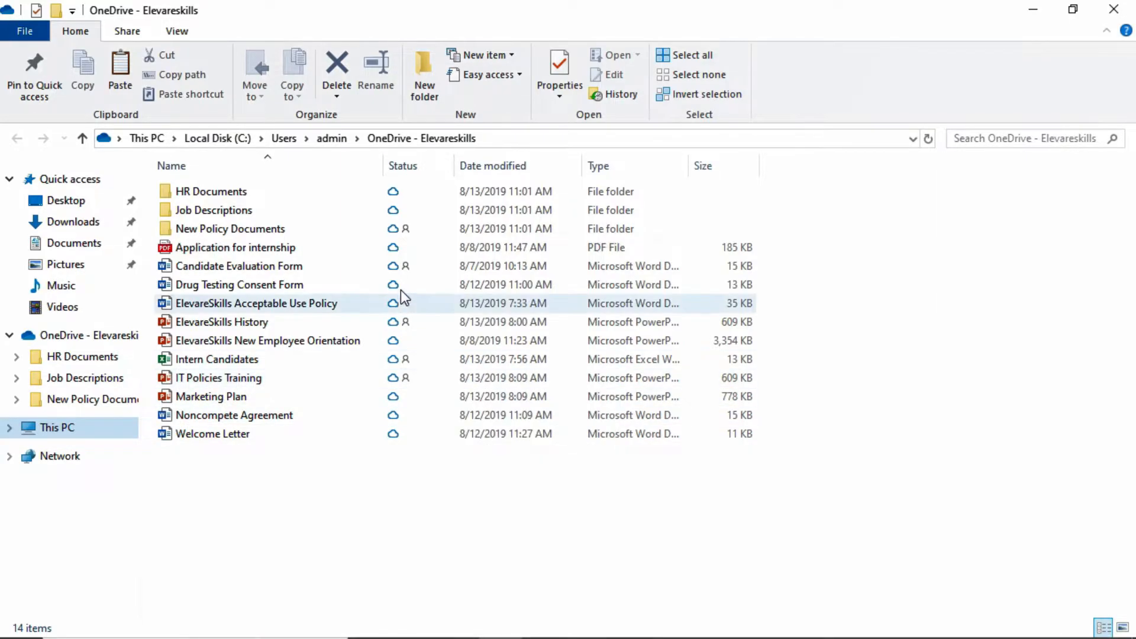
Step: Set the Application for internship PDF to always be kept on this device
{"action": "left_click", "coordinate": [396, 253]}
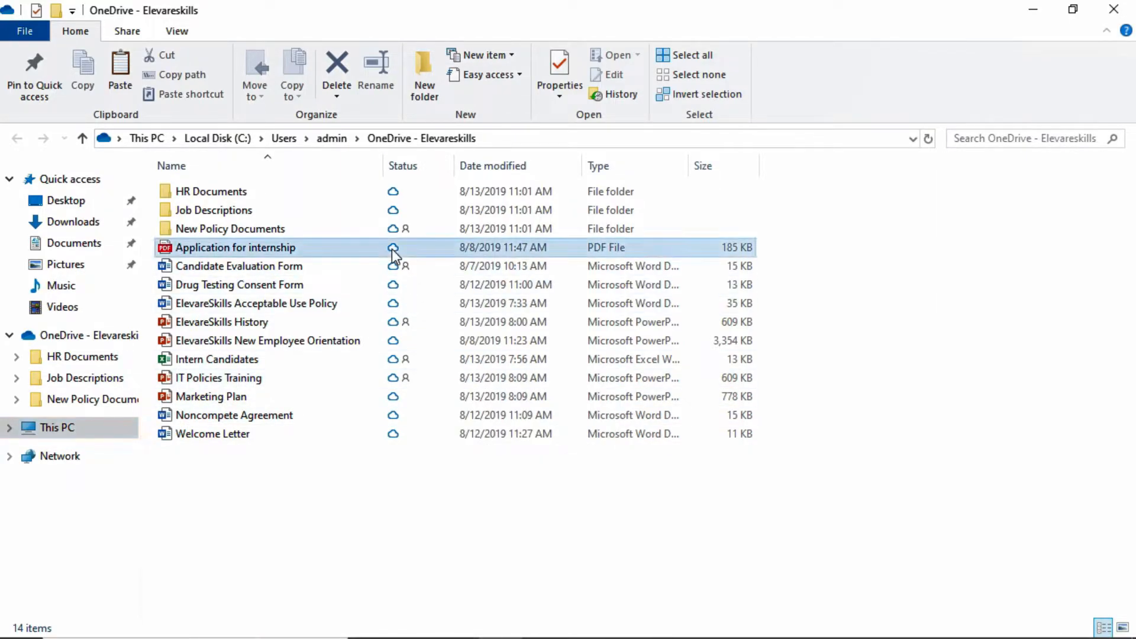
{"action": "right_click", "coordinate": [396, 255]}
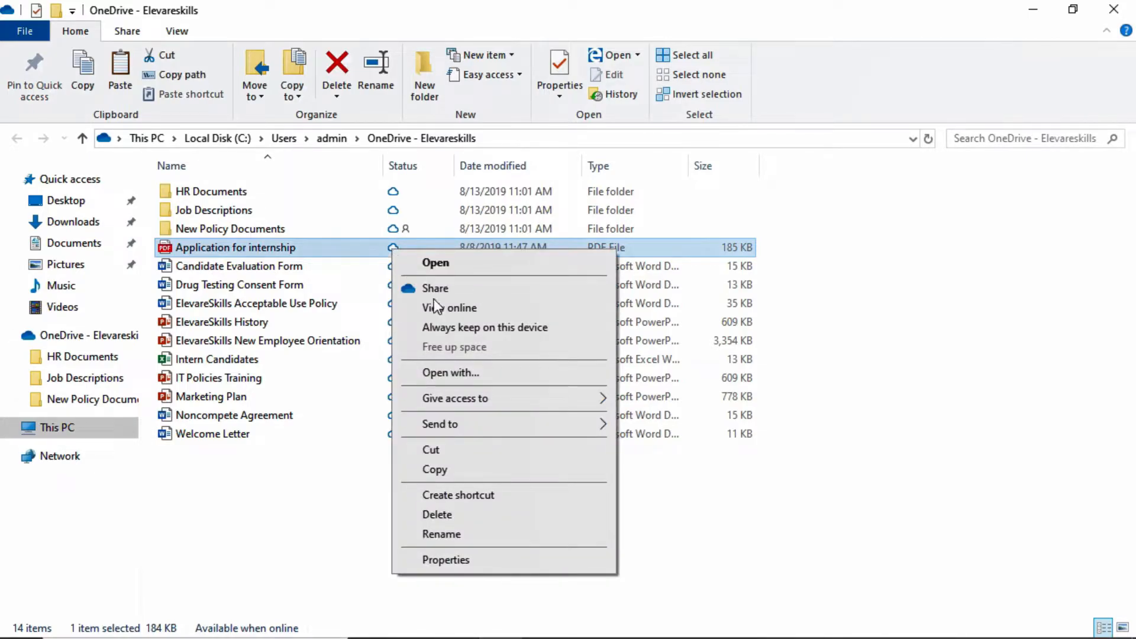
{"action": "left_click", "coordinate": [449, 331]}
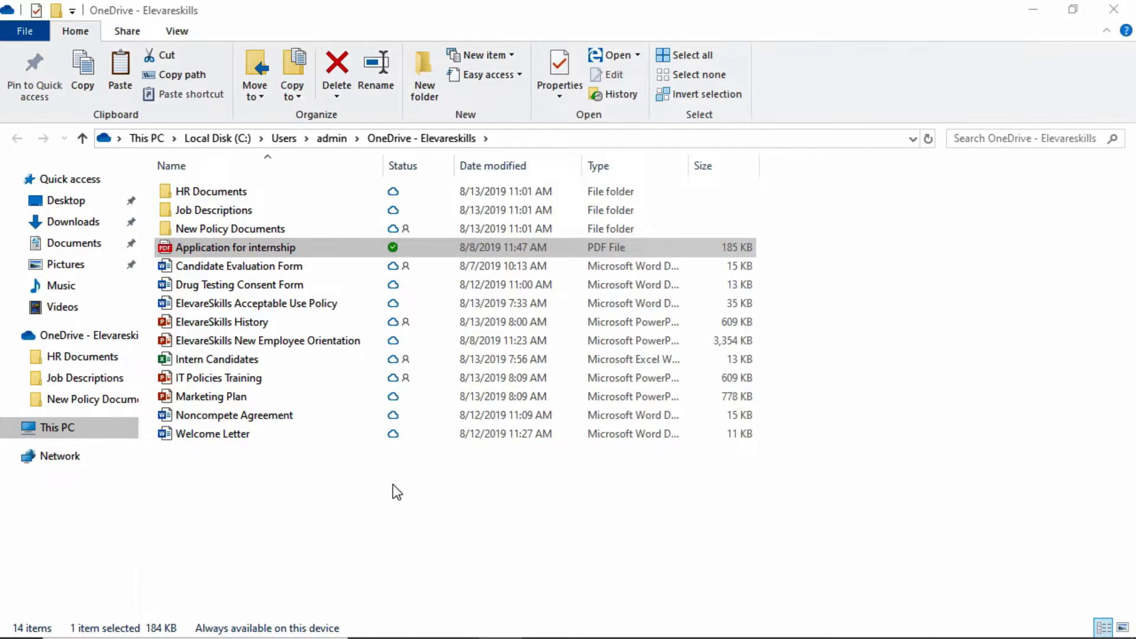
Step: Open the Marketing Plan presentation to download it to this device, close it, and view the file's availability options
{"action": "double_click", "coordinate": [395, 396]}
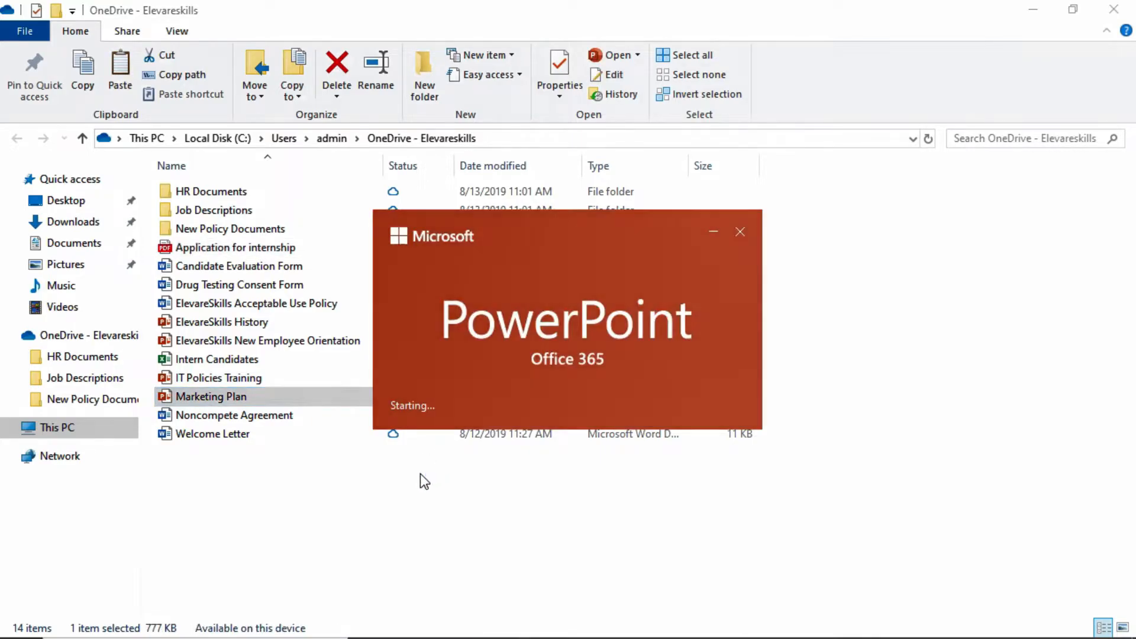
{"action": "left_click", "coordinate": [740, 232]}
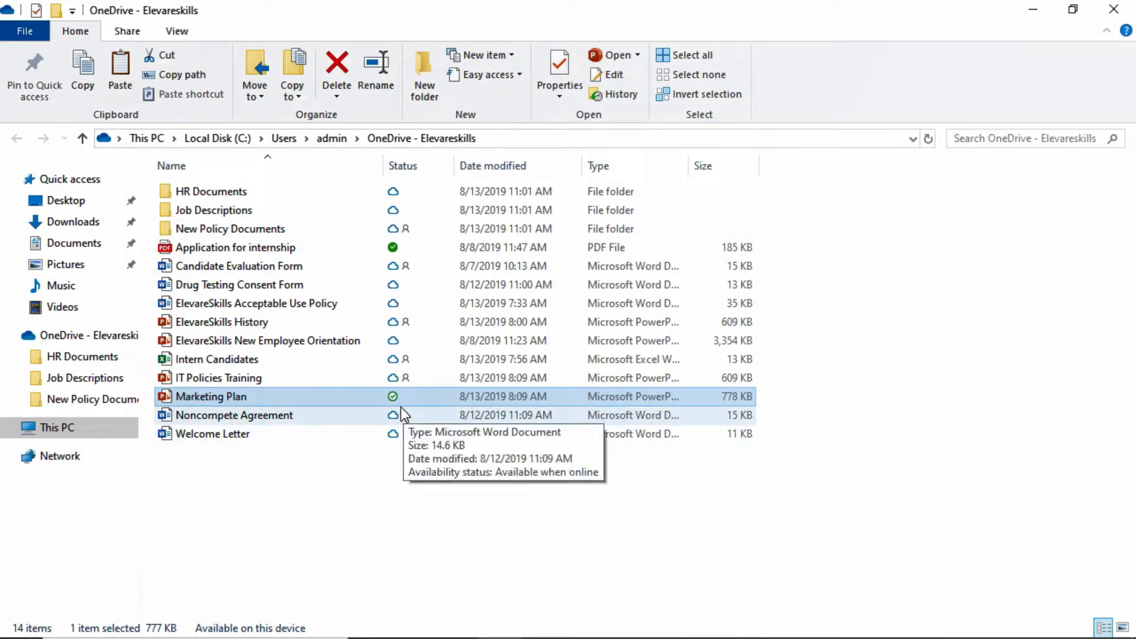
{"action": "mouse_move", "coordinate": [397, 404]}
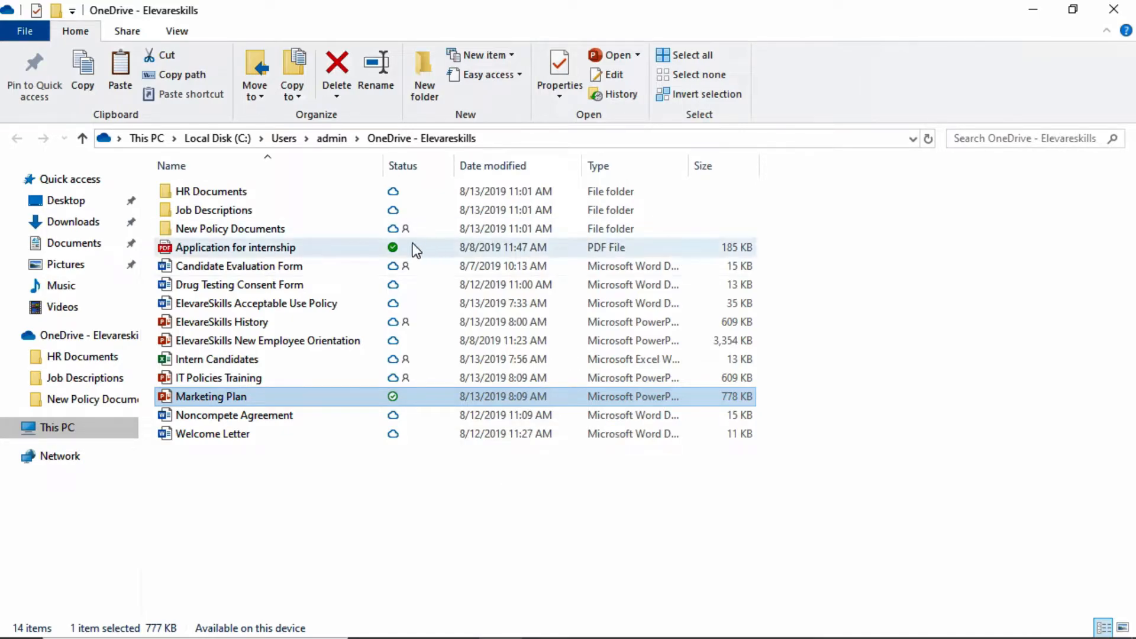
{"action": "right_click", "coordinate": [393, 406]}
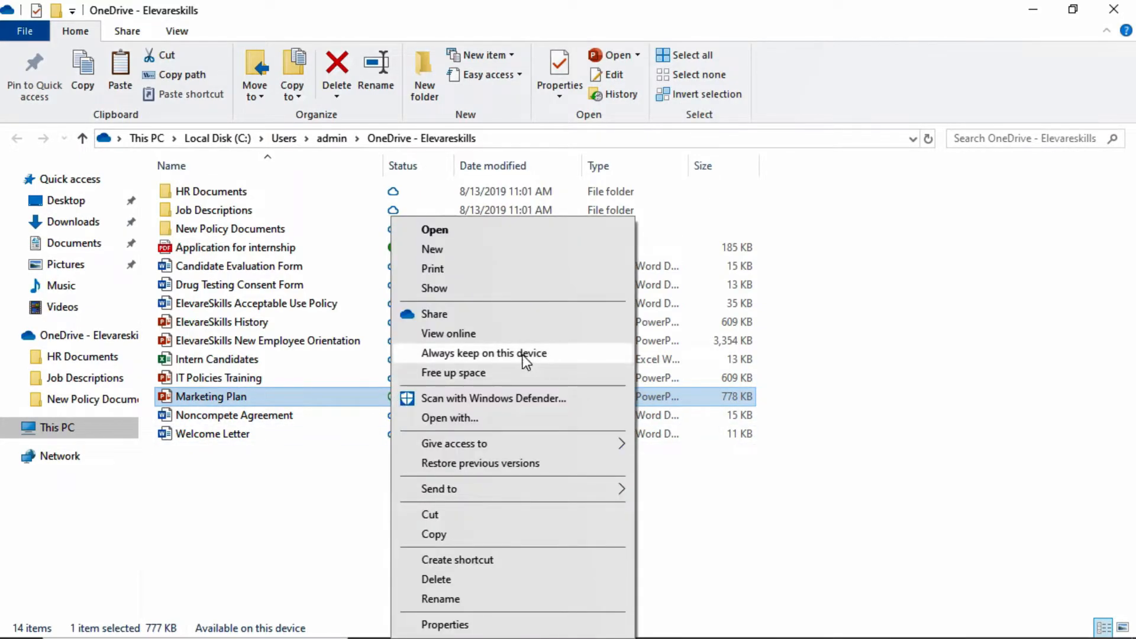
{"action": "left_click", "coordinate": [292, 535]}
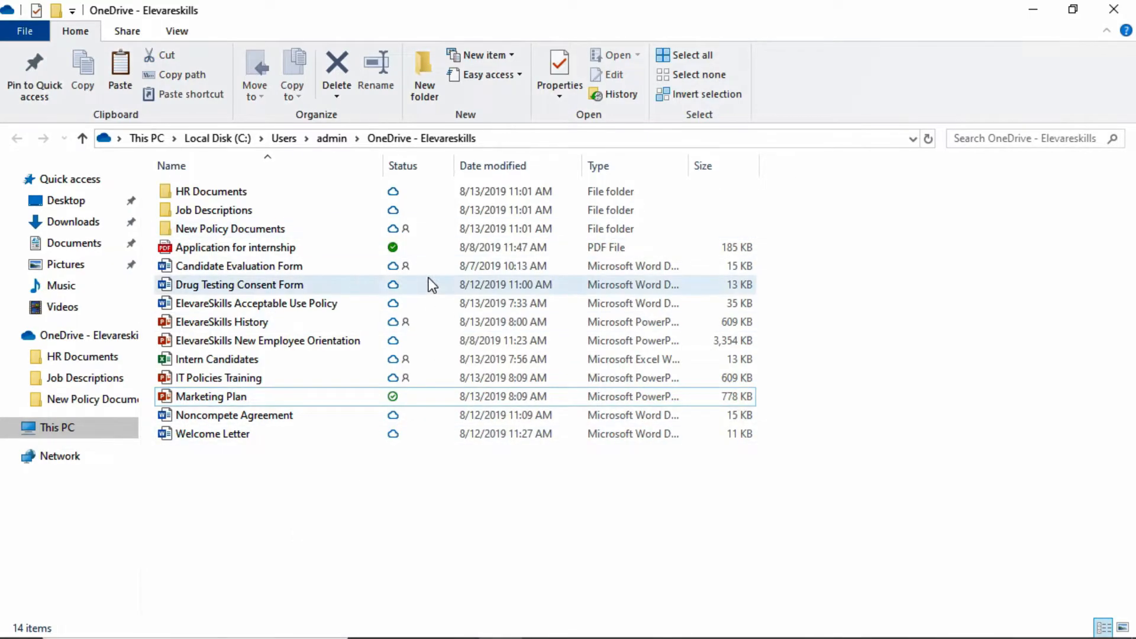
Step: Set the Job Descriptions folder to always be kept on this device
{"action": "right_click", "coordinate": [391, 208]}
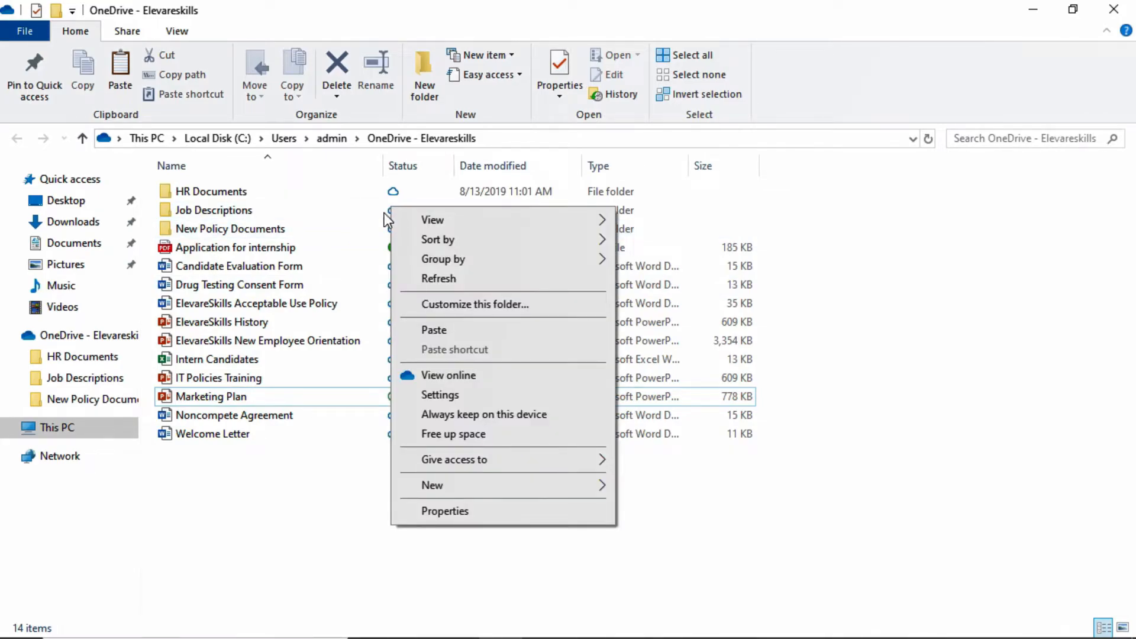
{"action": "left_click", "coordinate": [394, 209]}
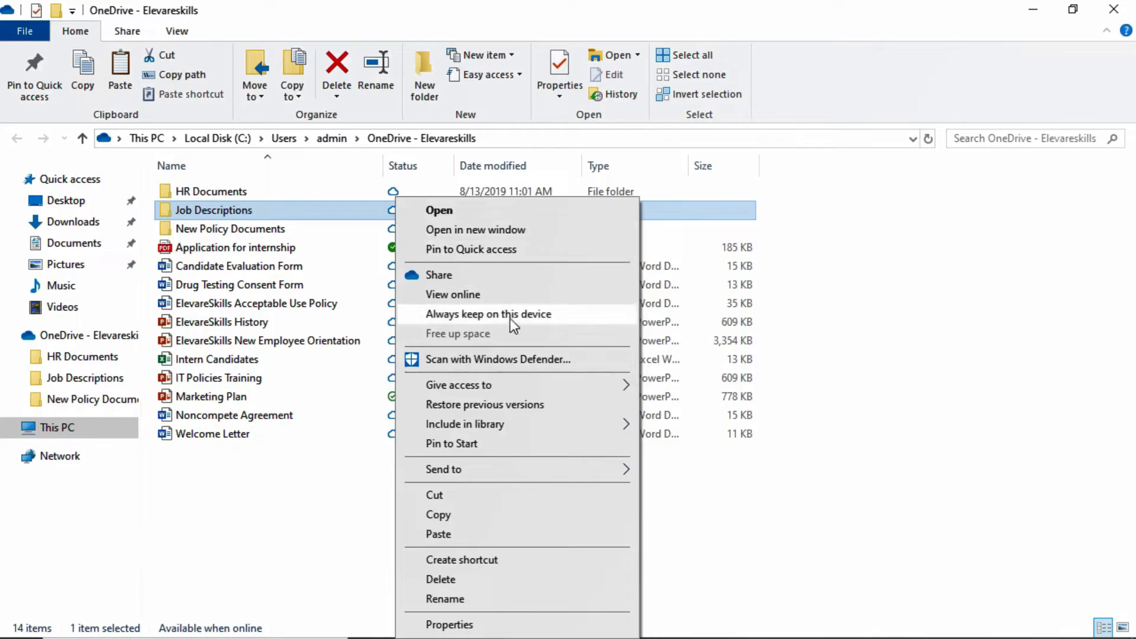
{"action": "left_click", "coordinate": [512, 315]}
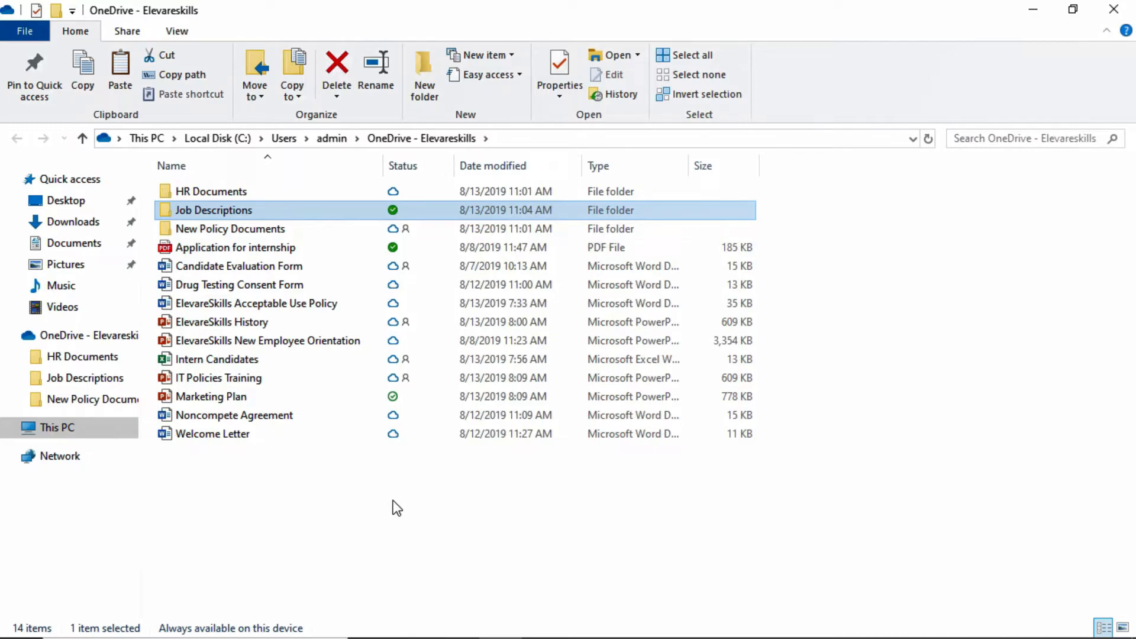
Step: Close the OneDrive - Elevareskills folder window and switch back to the online OneDrive files in Microsoft Edge
{"action": "left_click", "coordinate": [1106, 23]}
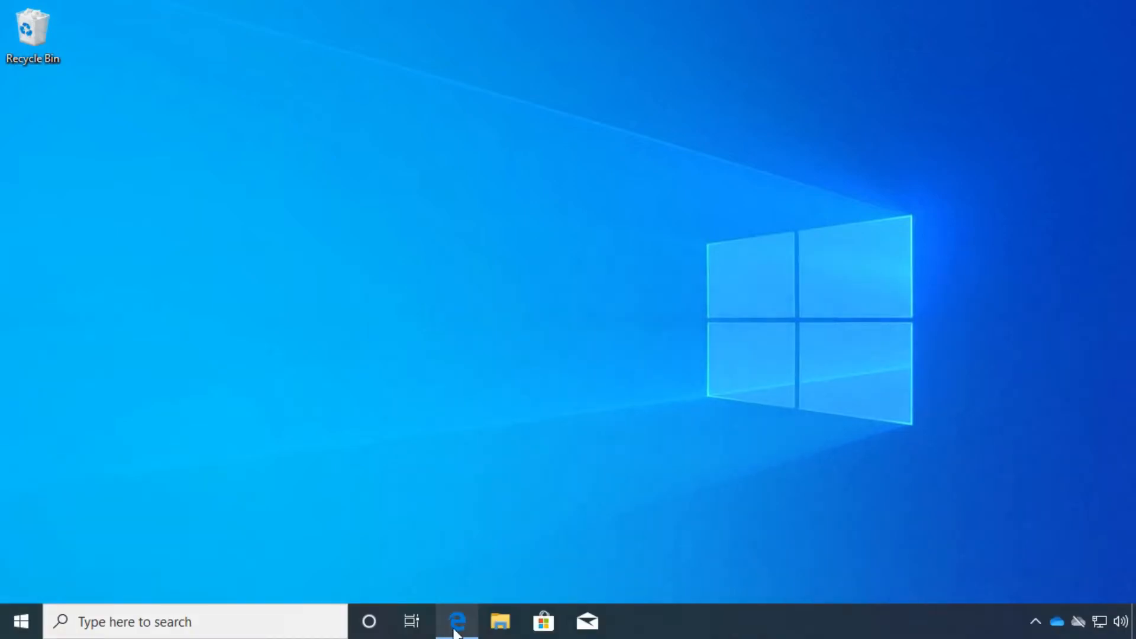
{"action": "left_click", "coordinate": [458, 628]}
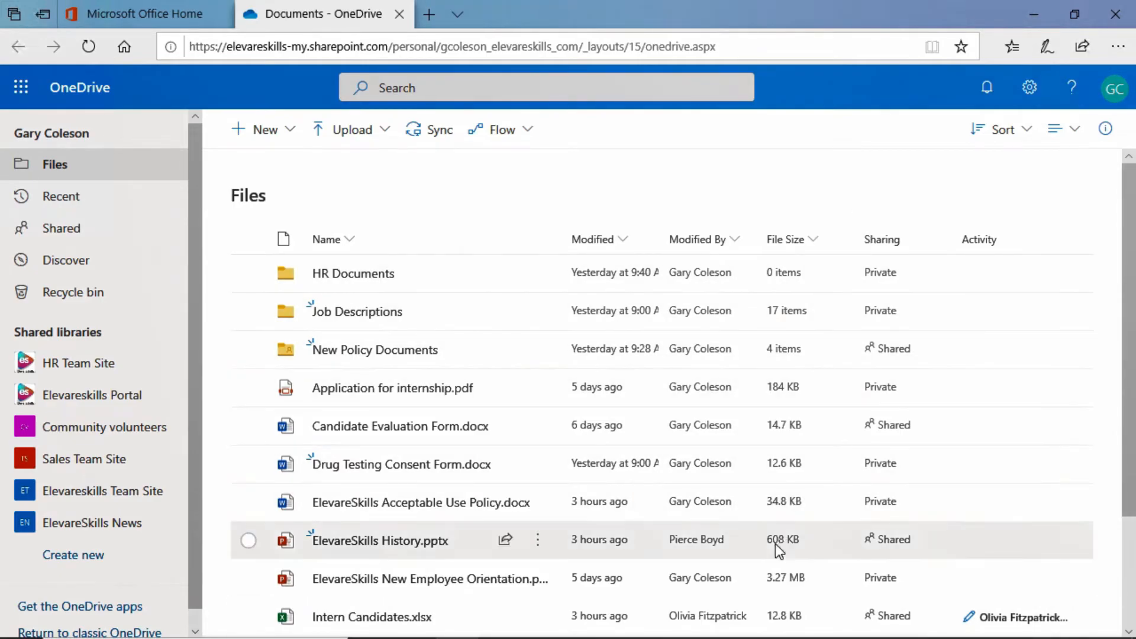
Step: Show the OneDrive sync client's recent activity and view the available actions for the Office Assistant Job Description file
{"action": "mouse_move", "coordinate": [753, 638]}
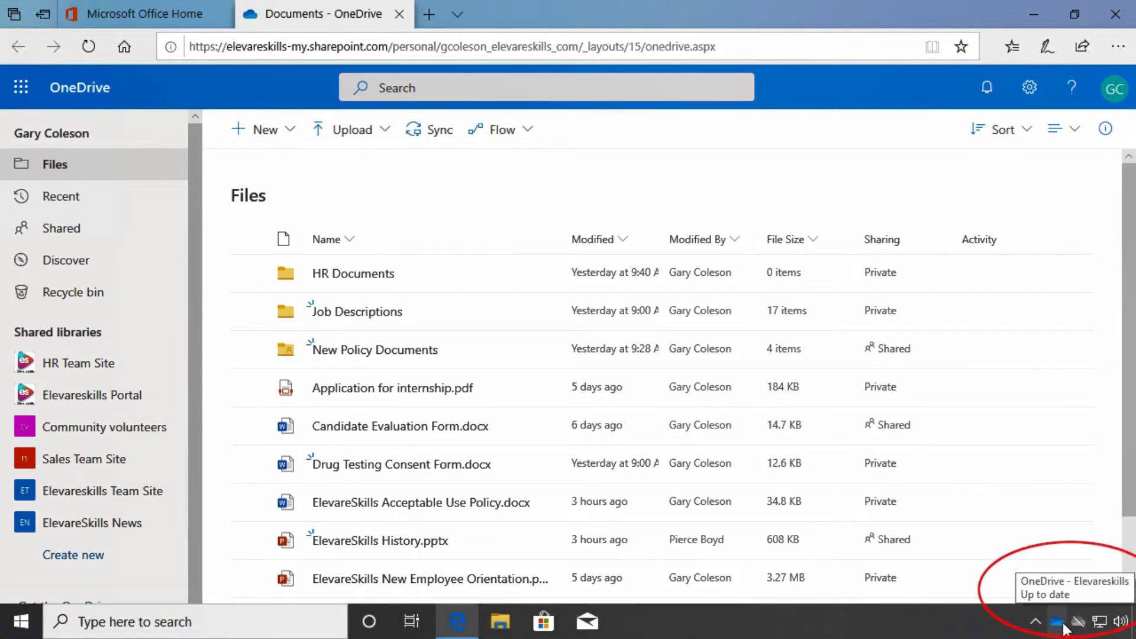
{"action": "left_click", "coordinate": [1059, 623]}
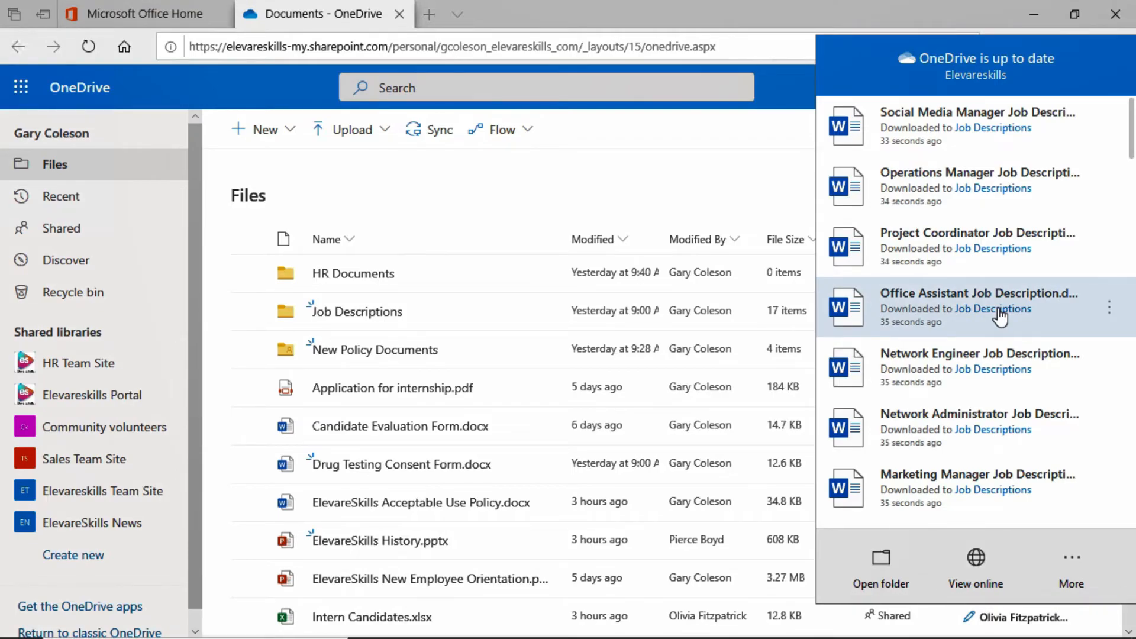
{"action": "left_click", "coordinate": [1106, 311]}
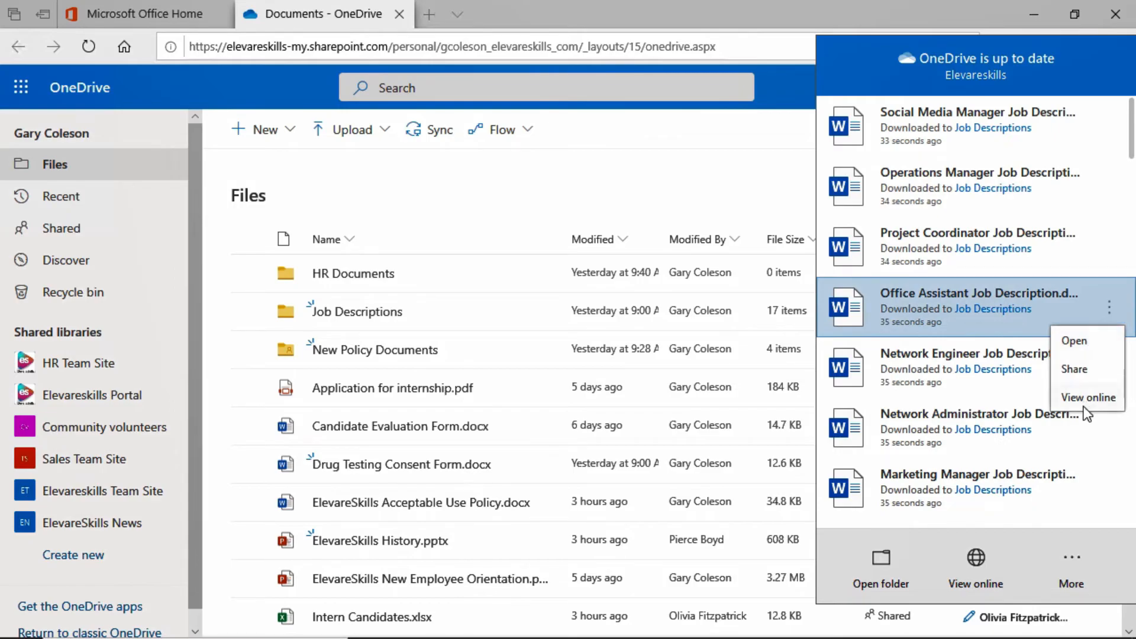
Step: Open the local OneDrive - Elevareskills folder from the OneDrive sync client, and from the same client view the files online
{"action": "left_click", "coordinate": [886, 577]}
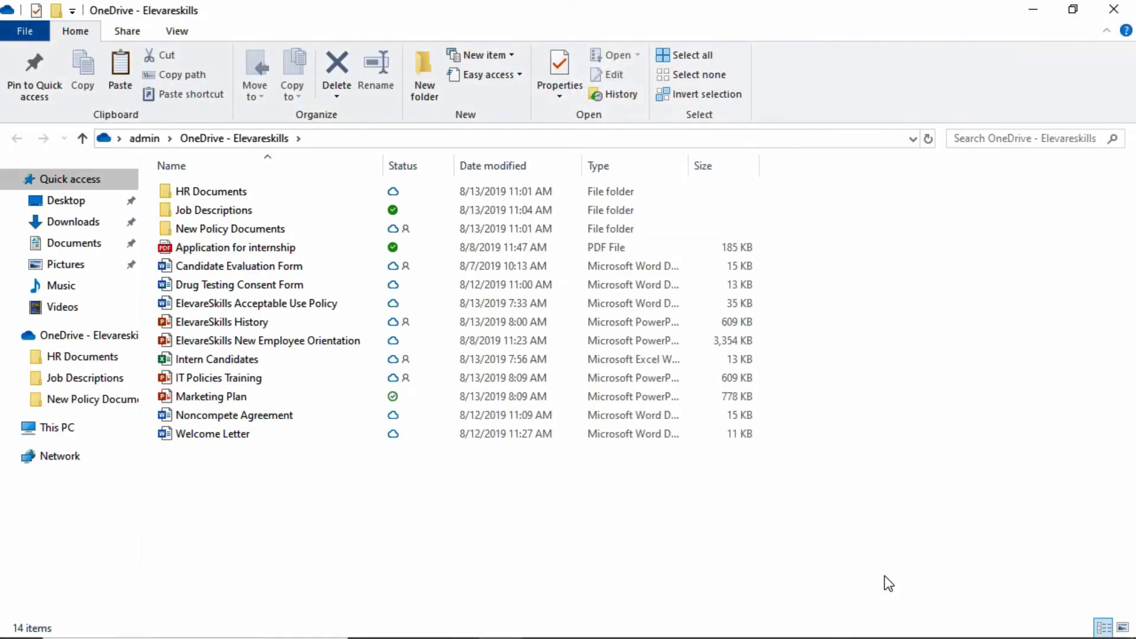
{"action": "mouse_move", "coordinate": [1007, 636]}
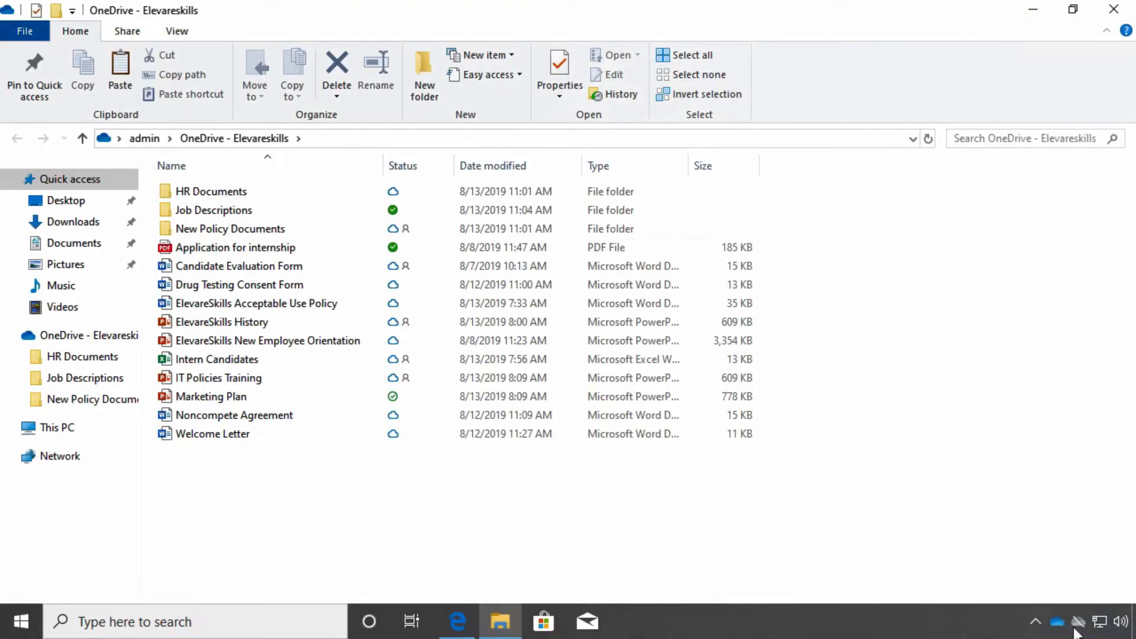
{"action": "left_click", "coordinate": [1058, 623]}
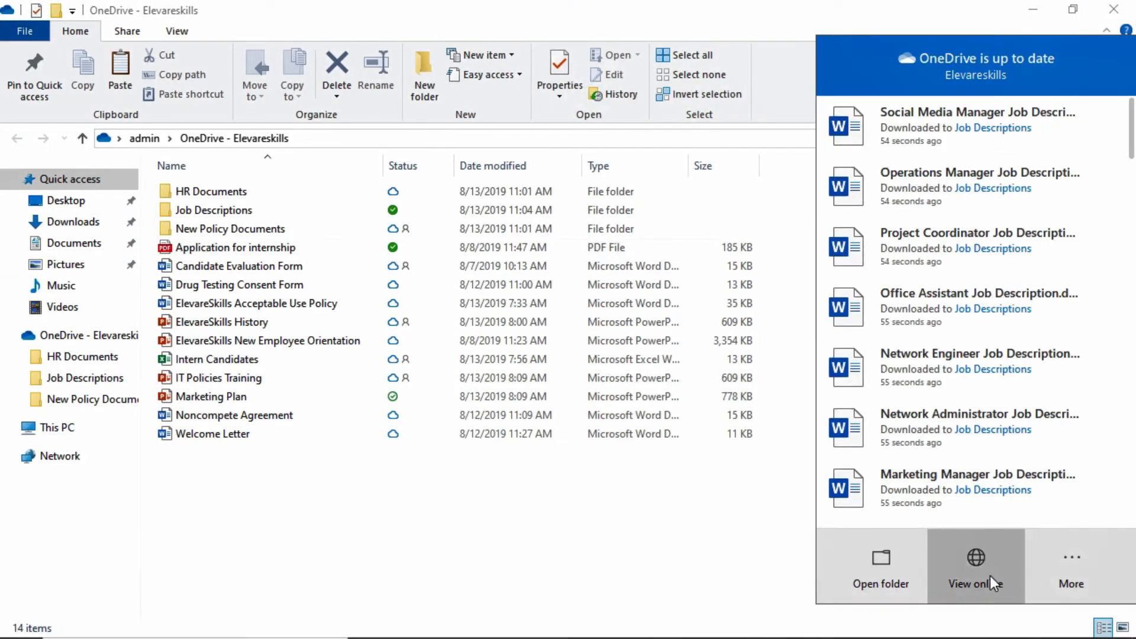
{"action": "left_click", "coordinate": [976, 567]}
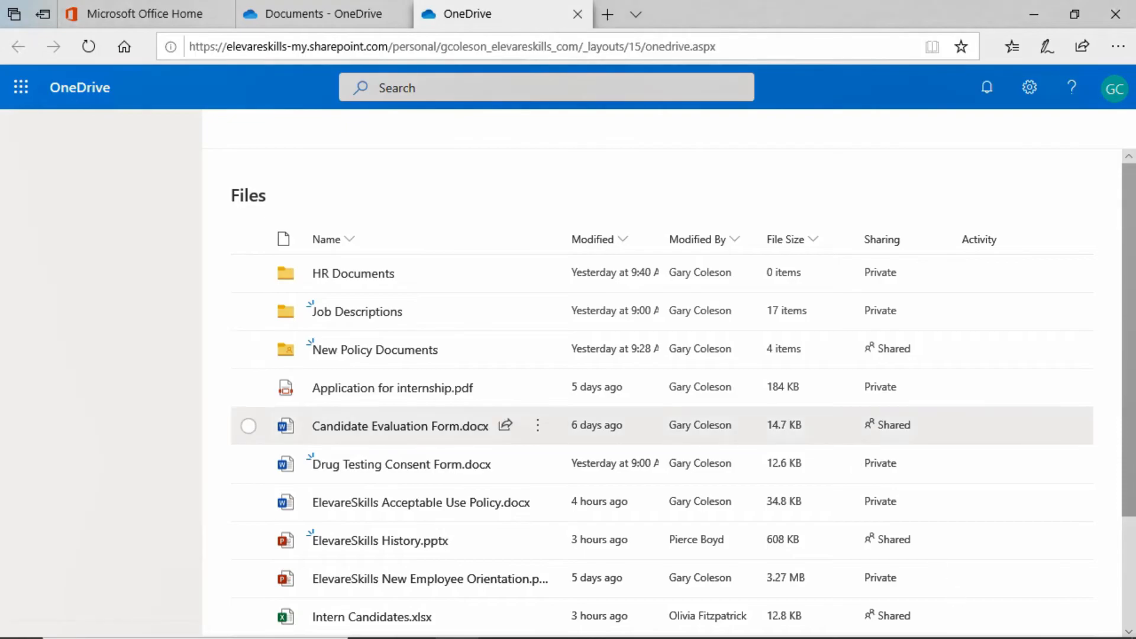
Step: View the OneDrive sync client's additional options, such as settings, pausing syncing and managing storage, and dismiss them
{"action": "left_click", "coordinate": [1057, 623]}
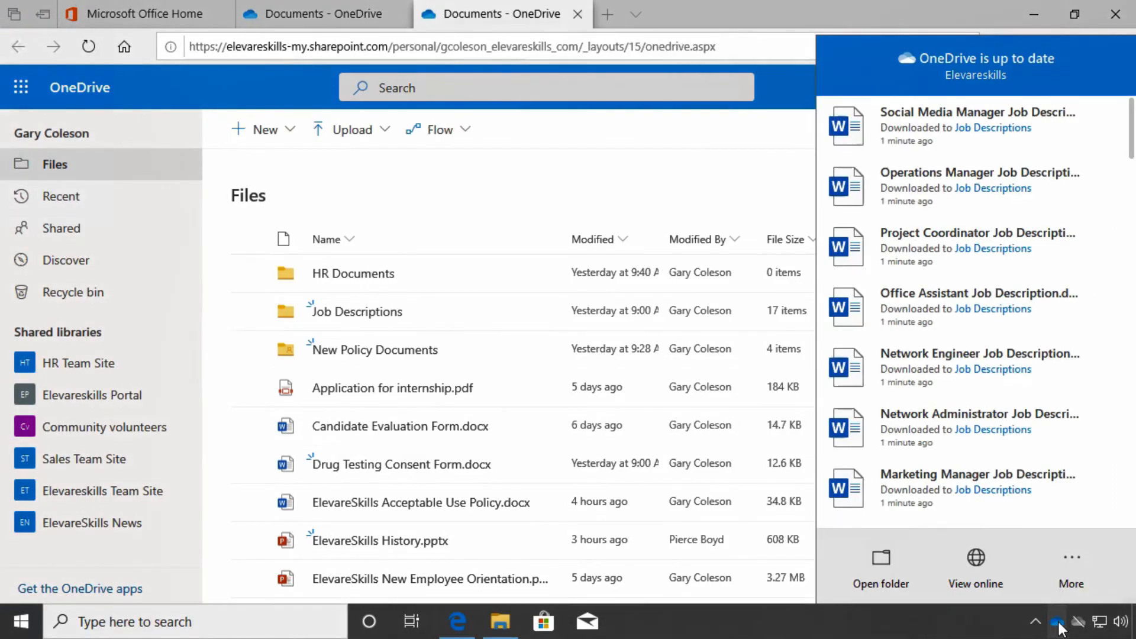
{"action": "left_click", "coordinate": [1078, 564]}
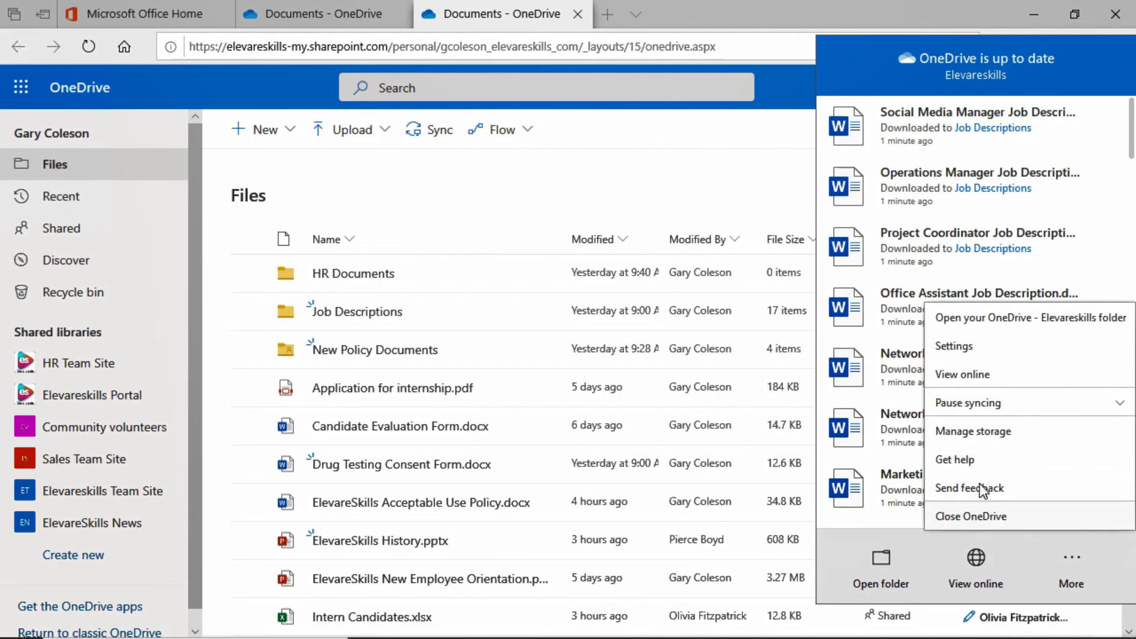
{"action": "left_click", "coordinate": [494, 202]}
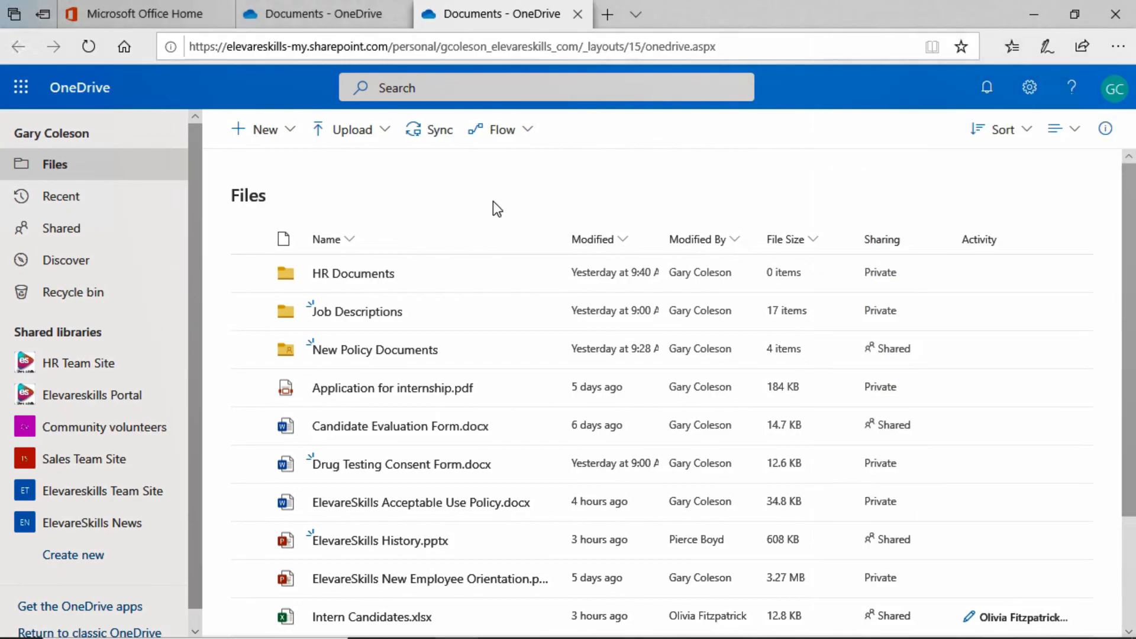